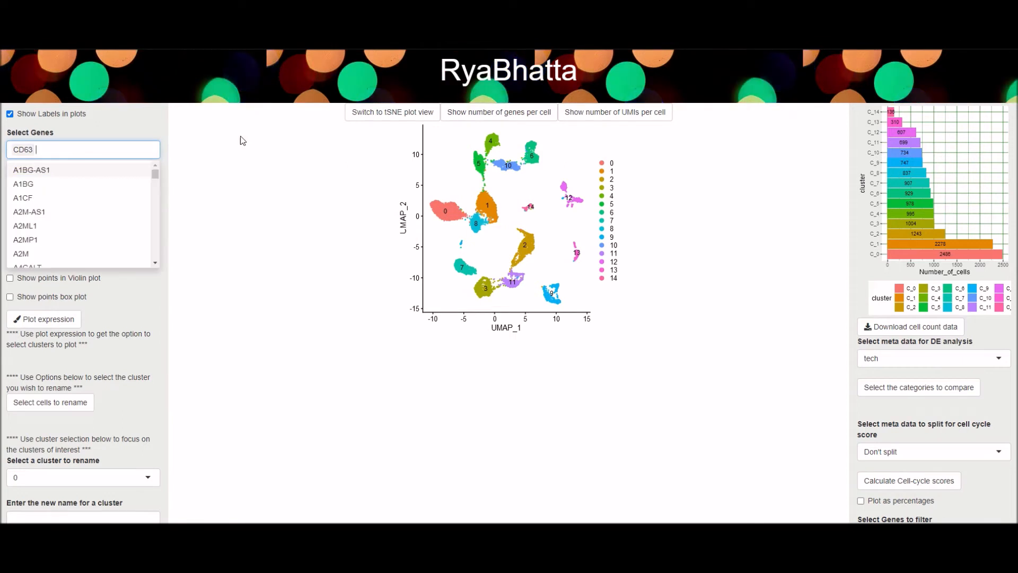
Step: Add the genes NOS3, GAPDH and NOTCH1 to the gene selection alongside CD63
type("NOS3")
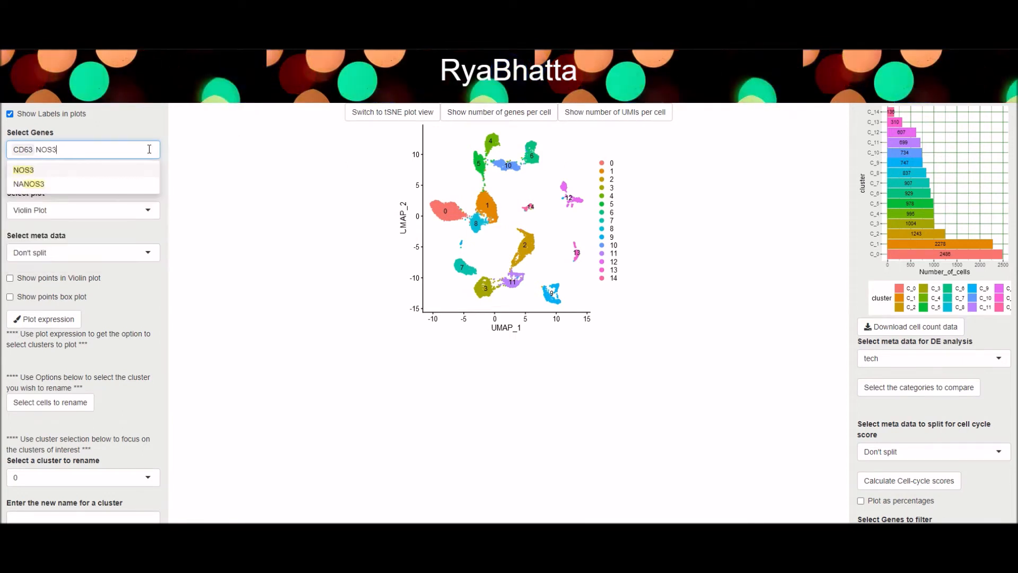
left_click(127, 170)
type("Gapdh")
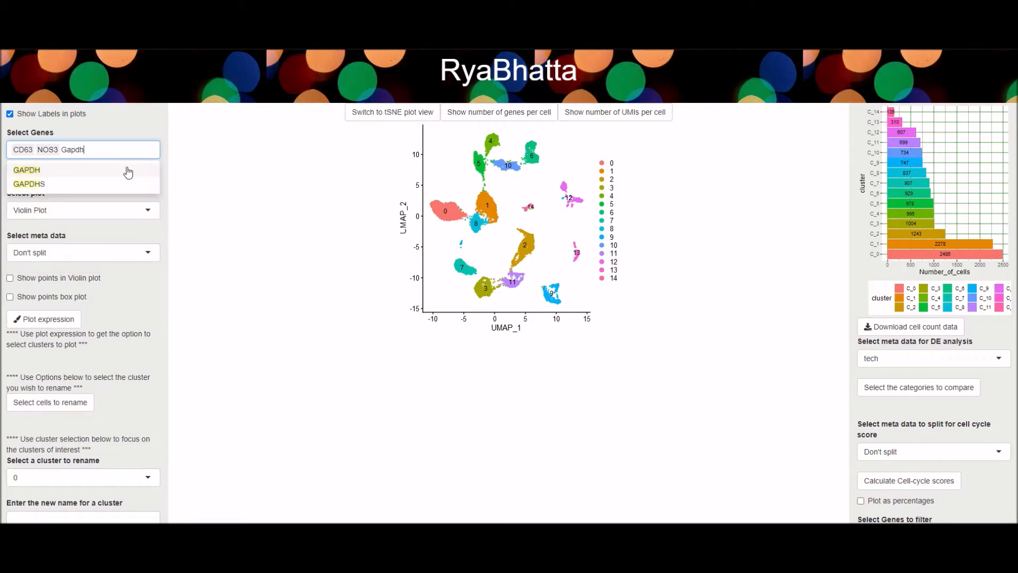
left_click(133, 172)
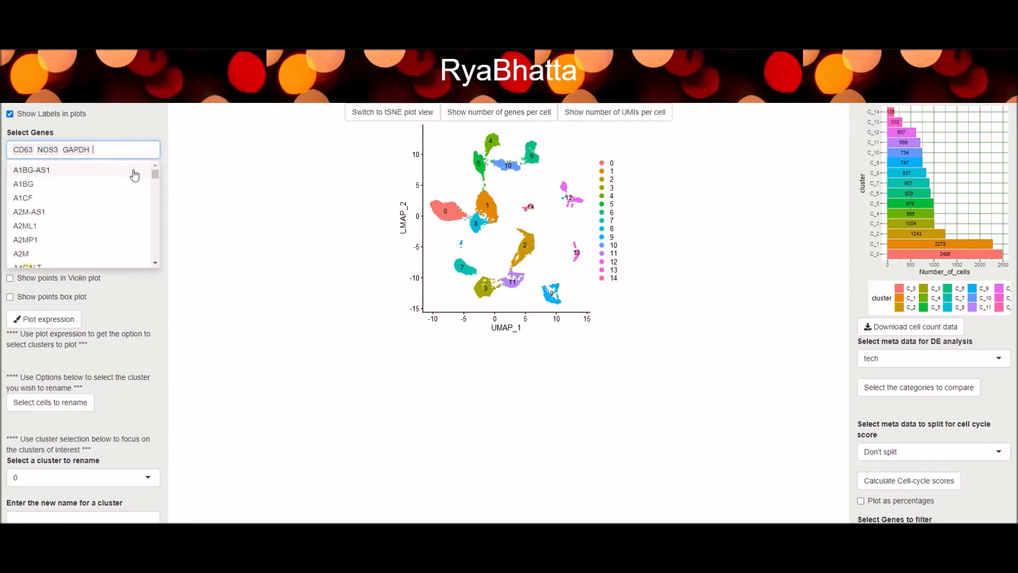
type("Notch")
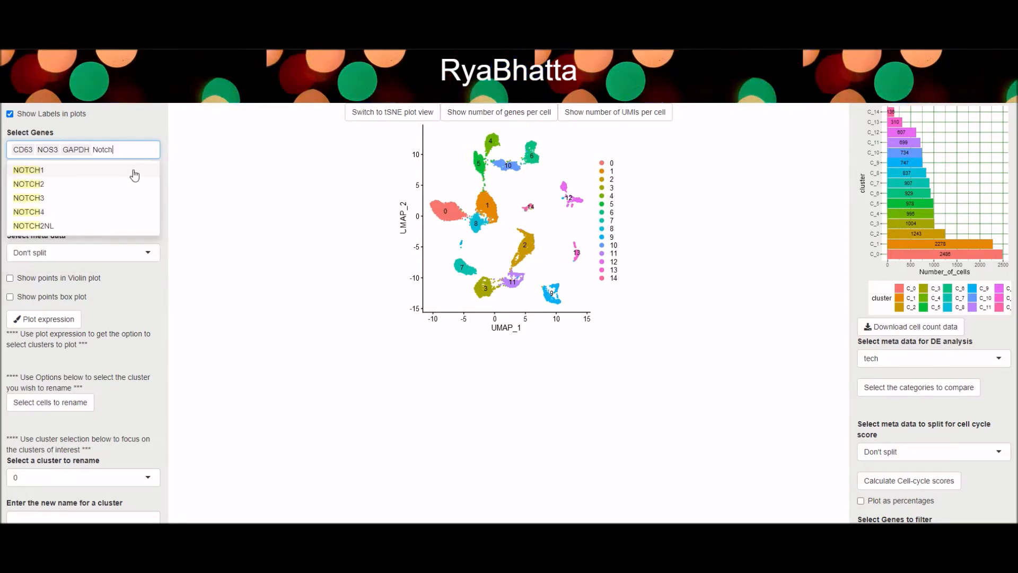
left_click(134, 169)
left_click(191, 163)
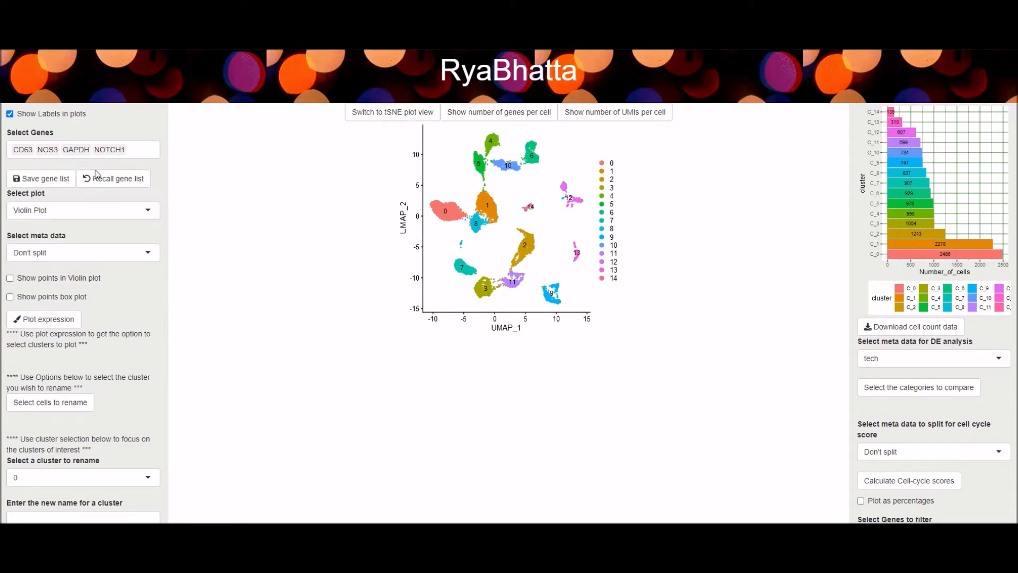
Step: Plot the expression of the four selected genes as violin plots without splitting by metadata
left_click(45, 210)
left_click(74, 211)
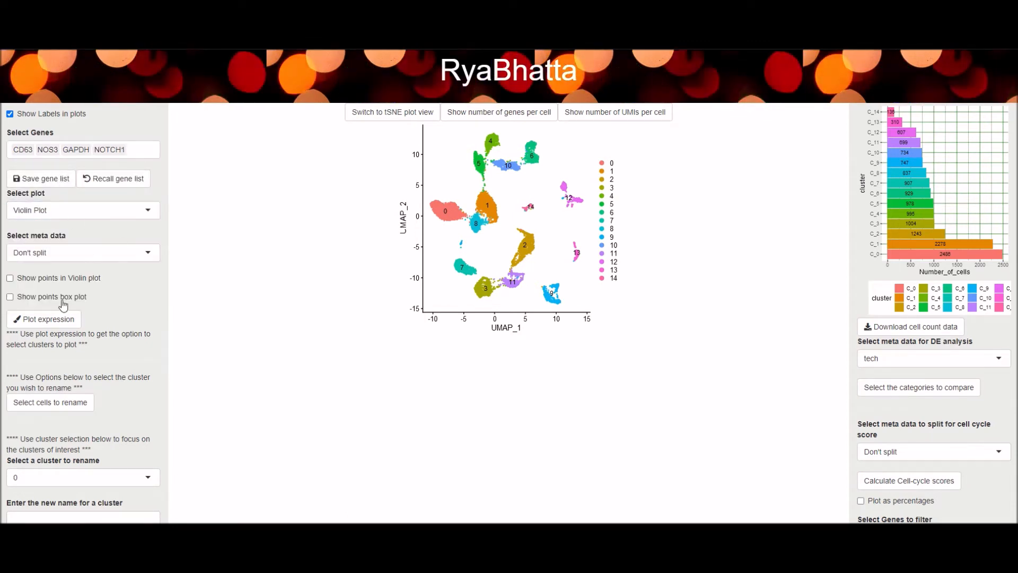
left_click(49, 321)
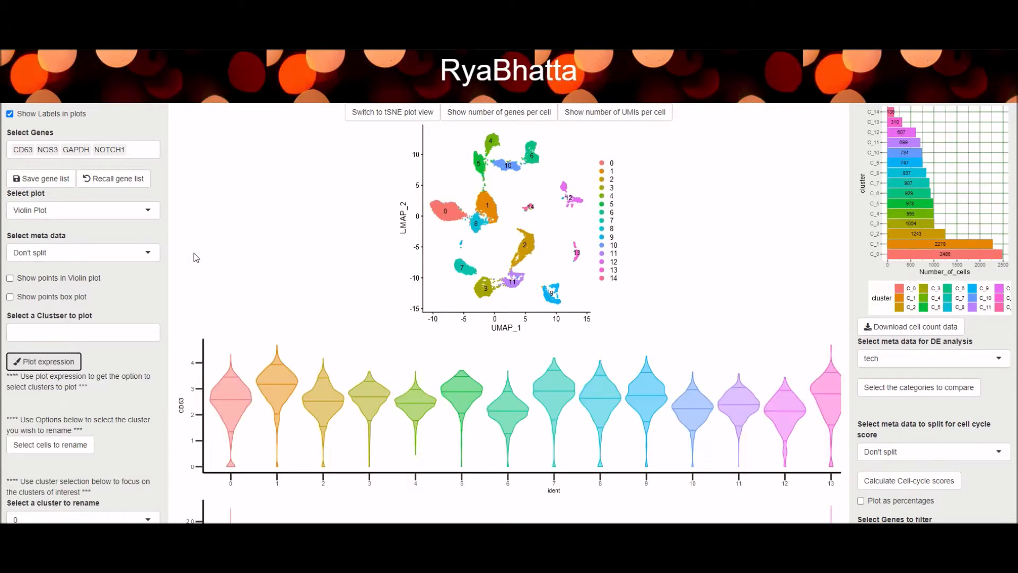
Step: Examine the violin plots of CD63, NOS3, GAPDH and NOTCH1 across clusters 0 to 14
scroll(196, 257, "down", 4)
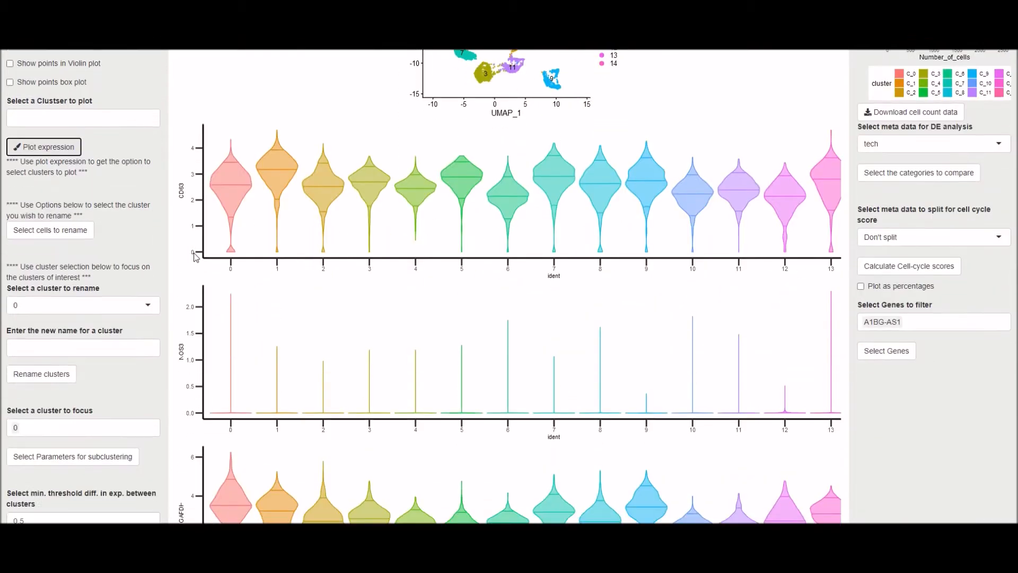
scroll(422, 198, "down", 7)
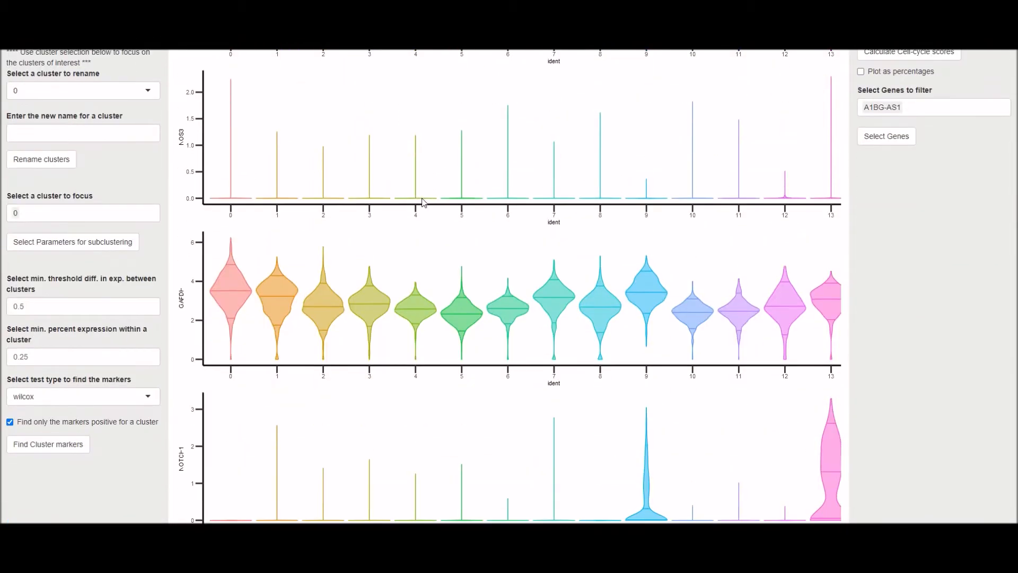
left_click_drag(428, 395, 548, 409)
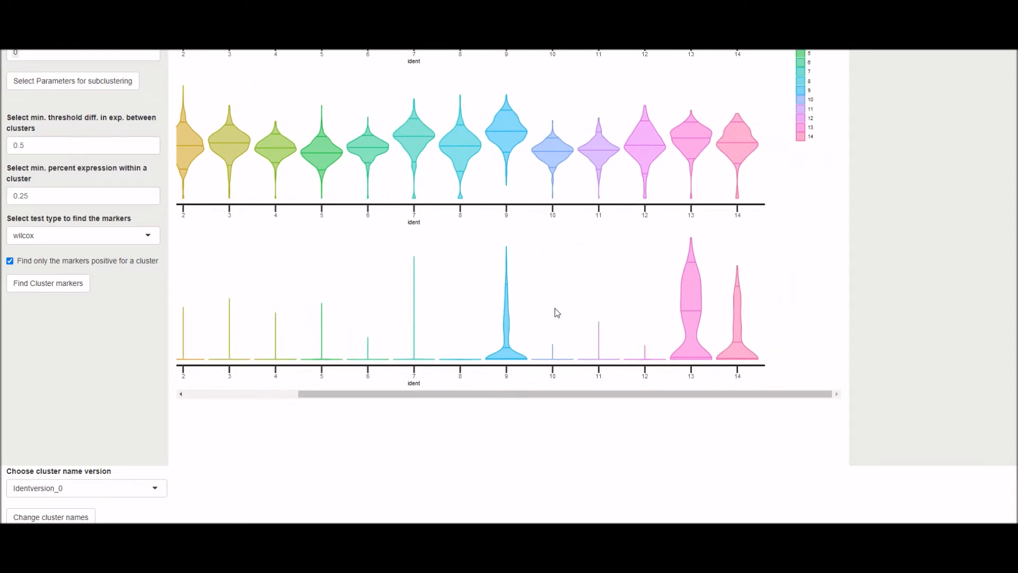
scroll(556, 313, "up", 9)
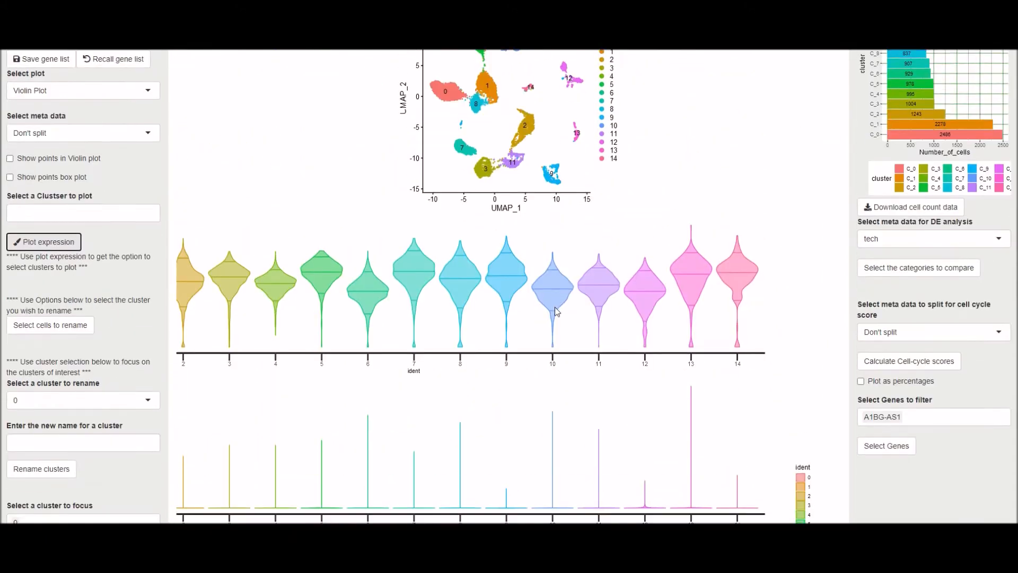
scroll(557, 311, "down", 9)
left_click_drag(559, 393, 427, 395)
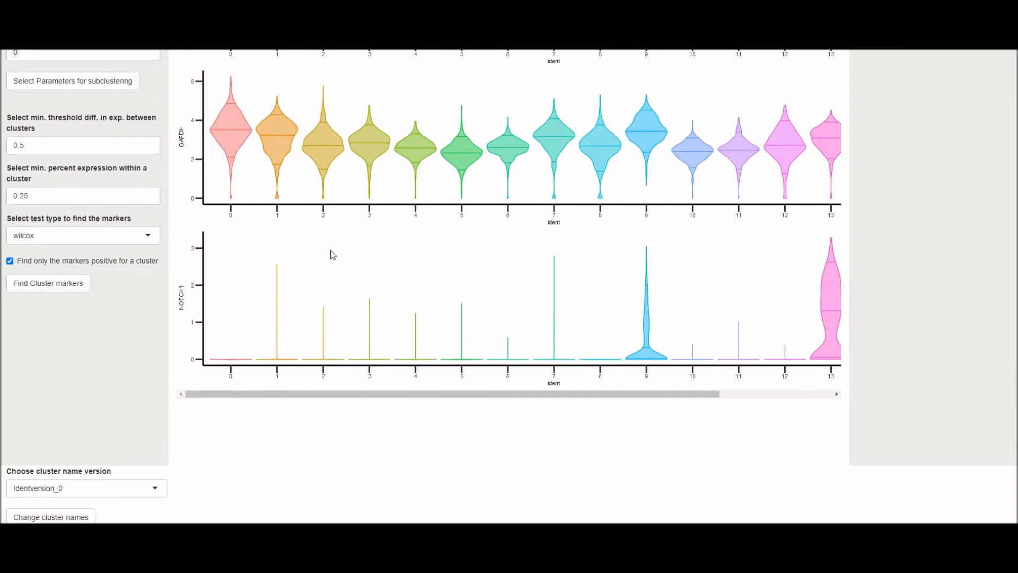
scroll(332, 255, "up", 11)
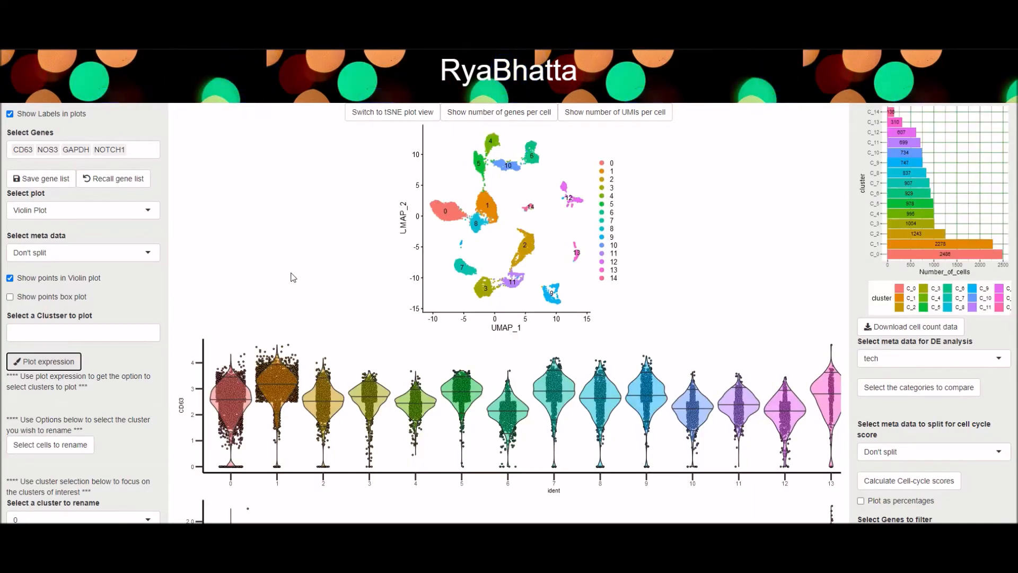
Step: Inspect the violin plots with individual cell points for all four genes across every cluster
scroll(293, 277, "down", 10)
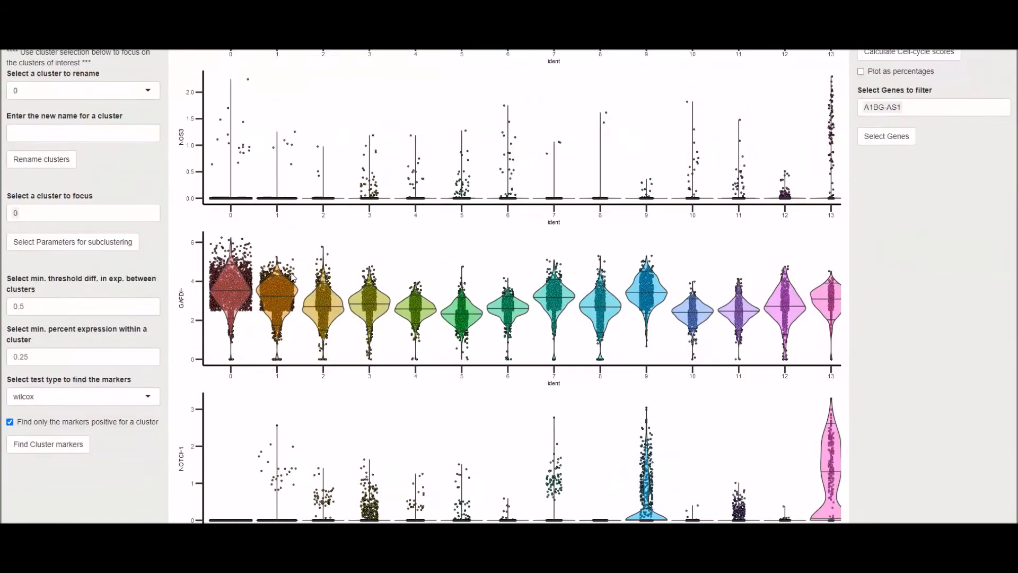
scroll(294, 277, "down", 1)
left_click_drag(357, 392, 486, 410)
scroll(461, 289, "up", 8)
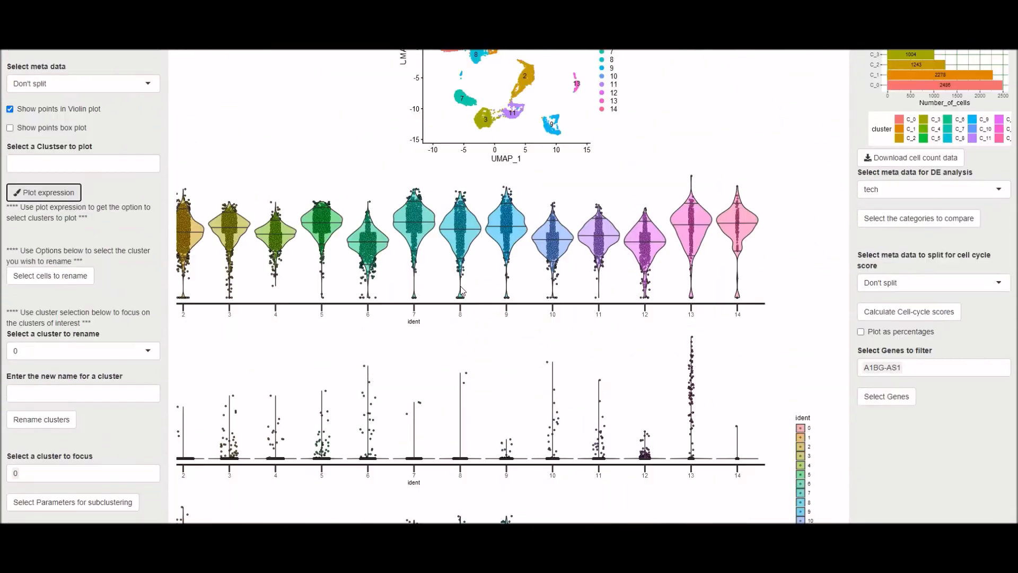
scroll(462, 289, "down", 7)
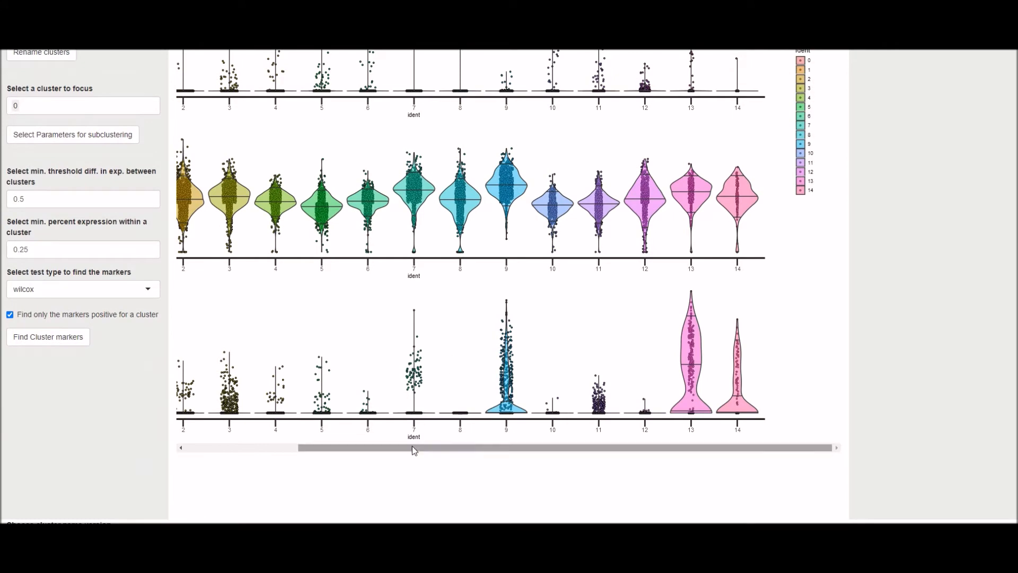
scroll(485, 414, "up", 1)
scroll(689, 382, "down", 2)
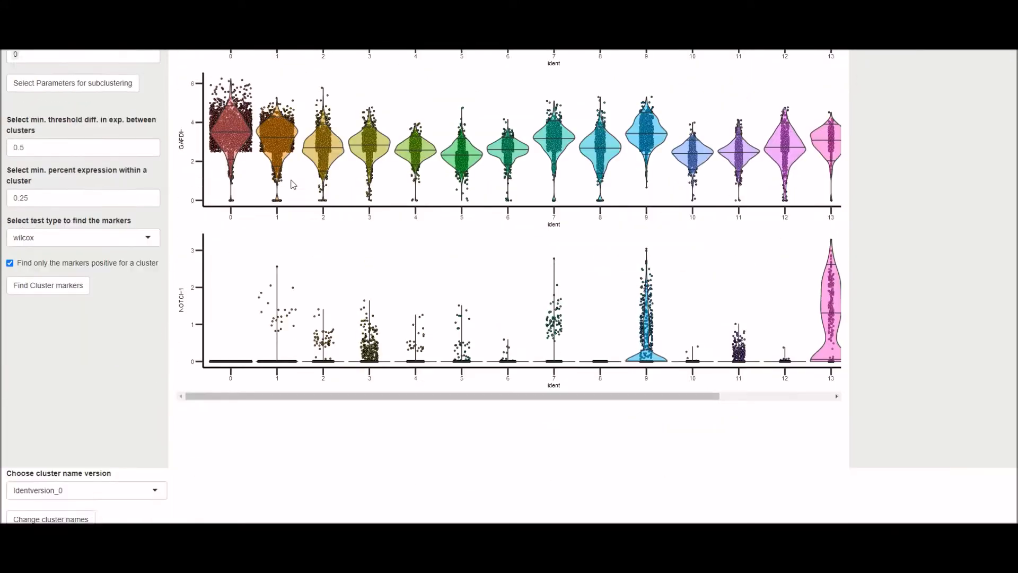
left_click_drag(688, 395, 795, 396)
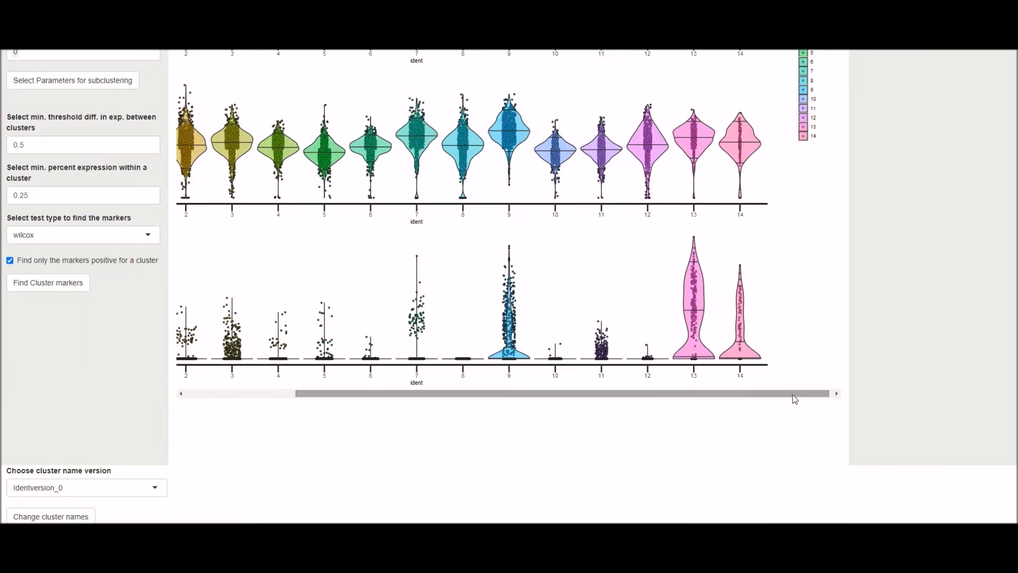
Step: Change the plot type to Heat map and plot the expression of the four genes
scroll(231, 190, "up", 12)
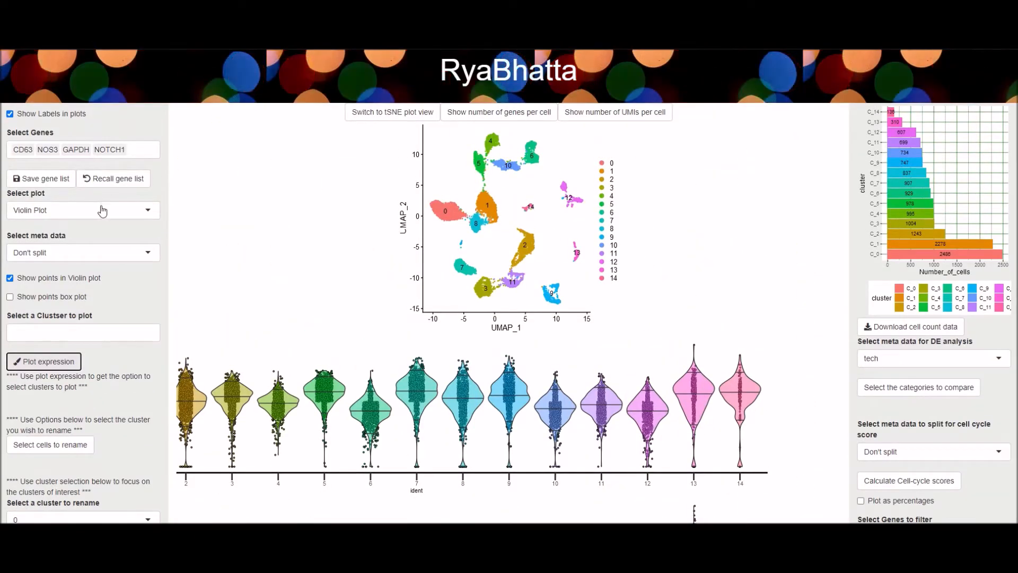
left_click(103, 210)
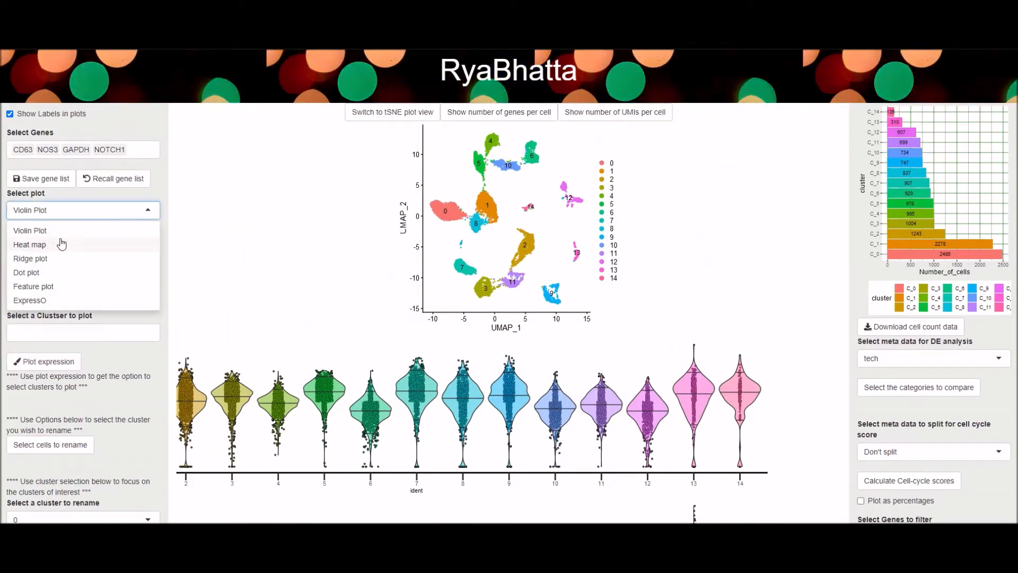
left_click(62, 243)
left_click(59, 360)
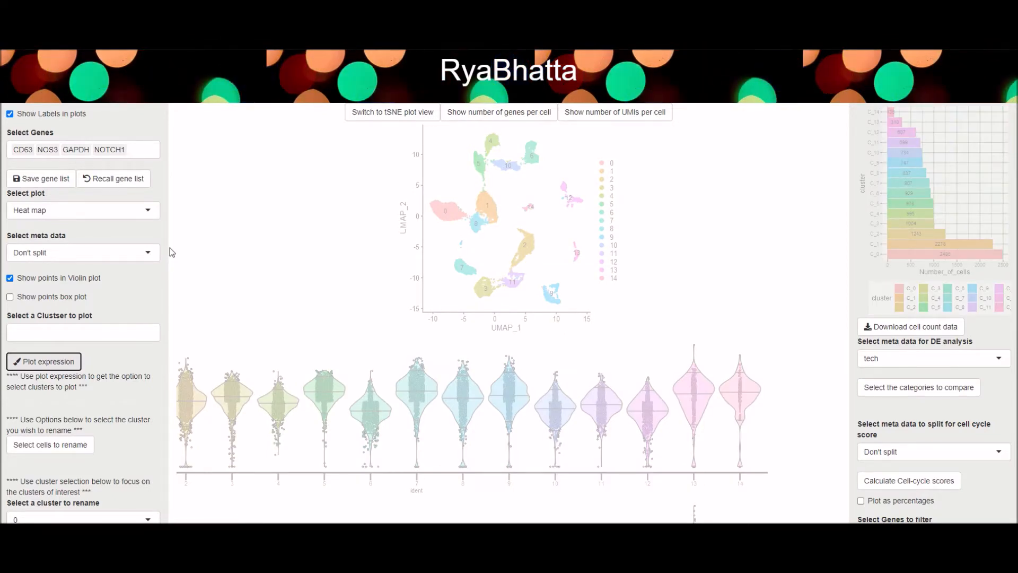
scroll(174, 245, "down", 4)
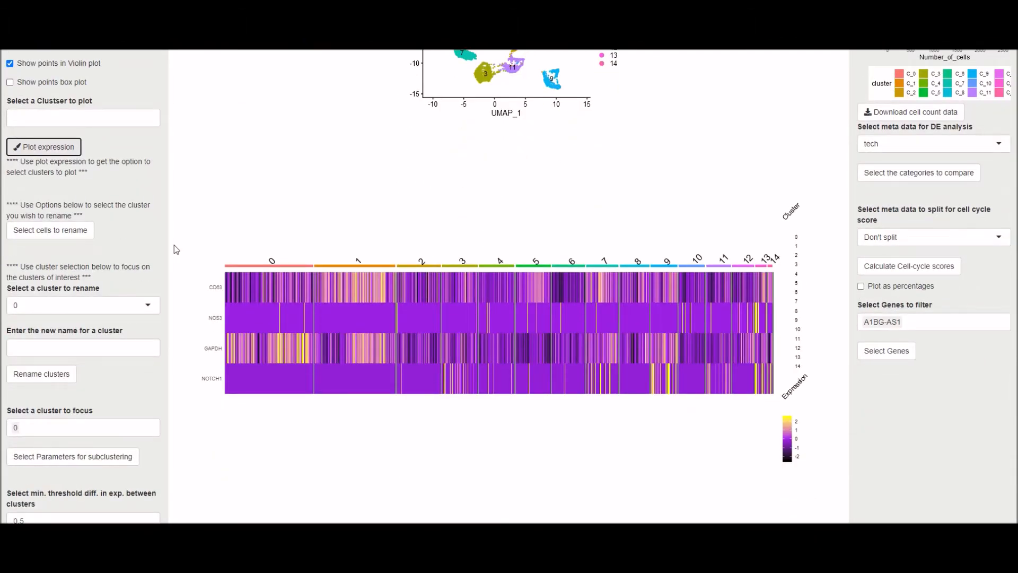
Step: Plot the four genes' expression as a Ridge plot and review the distributions from CD63 to NOTCH1
scroll(176, 249, "up", 4)
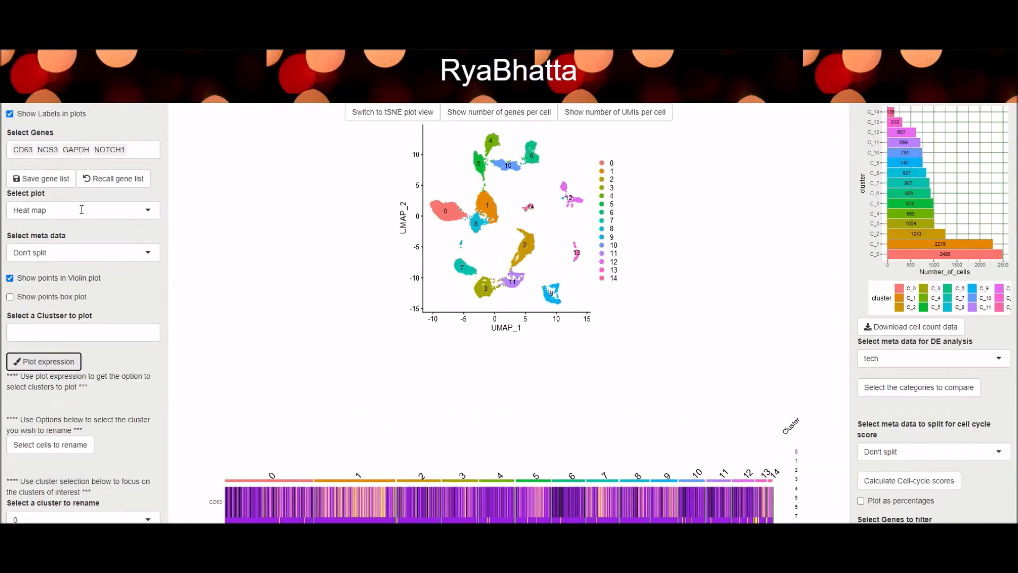
left_click(82, 213)
left_click(56, 257)
left_click(73, 355)
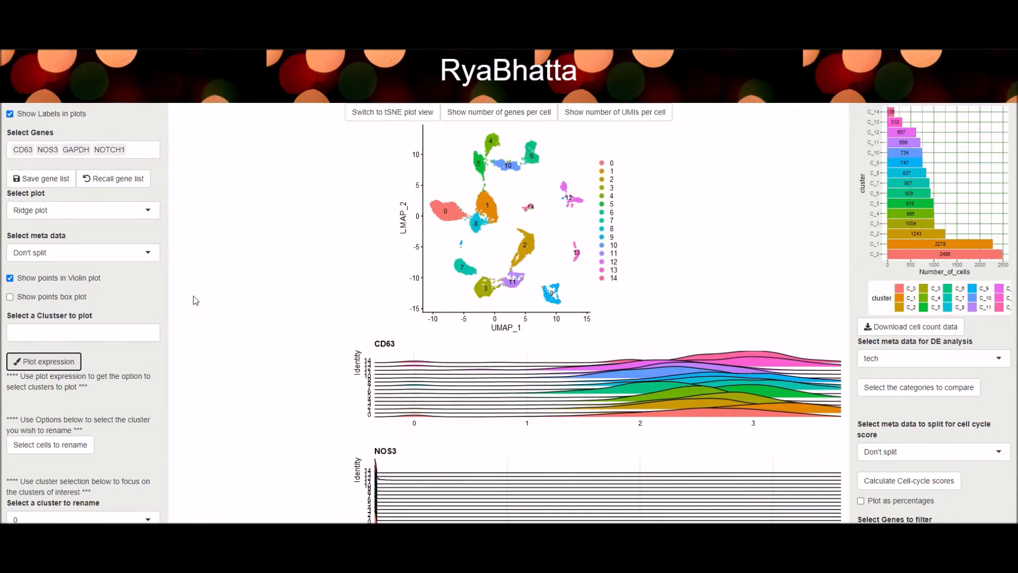
scroll(195, 301, "down", 3)
scroll(195, 301, "down", 8)
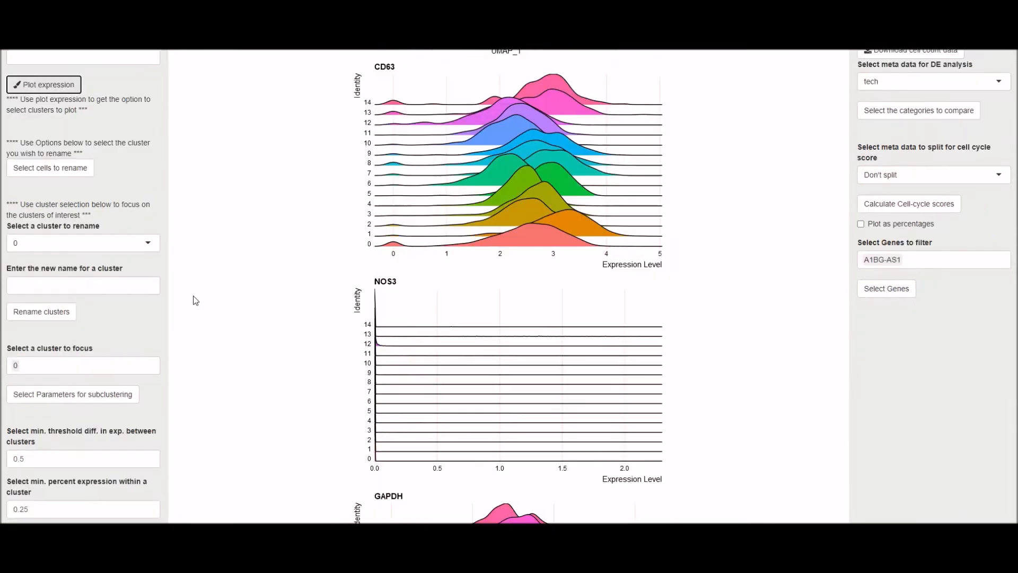
scroll(195, 300, "down", 3)
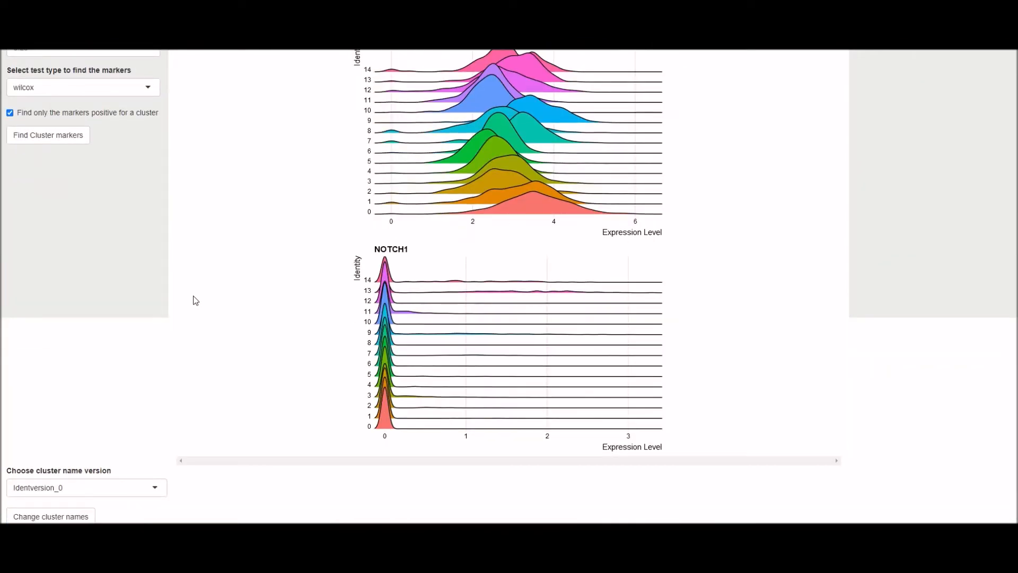
Step: Switch the plot type to Dot plot and generate the expression plot for the four genes
scroll(195, 300, "up", 14)
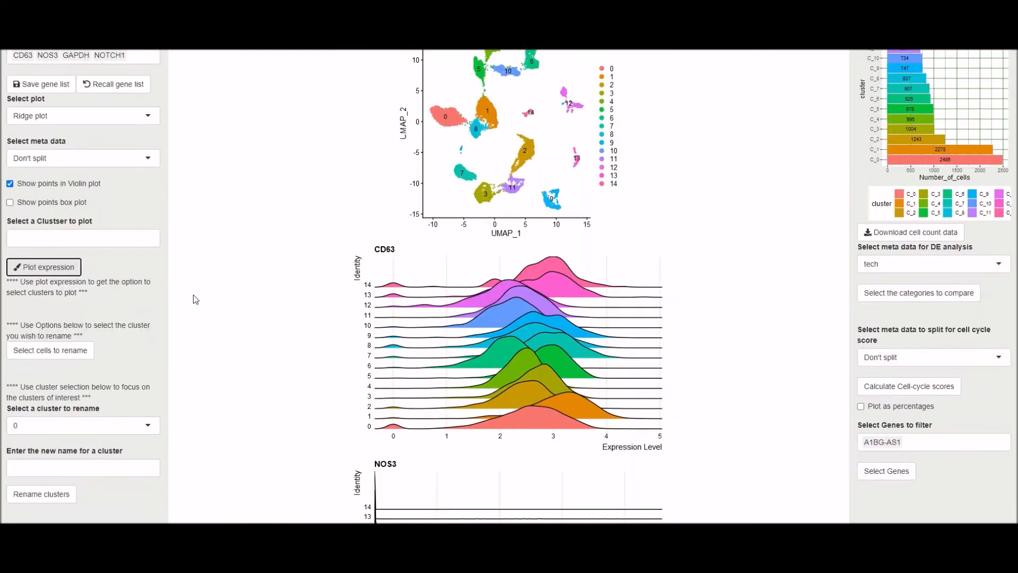
left_click(112, 212)
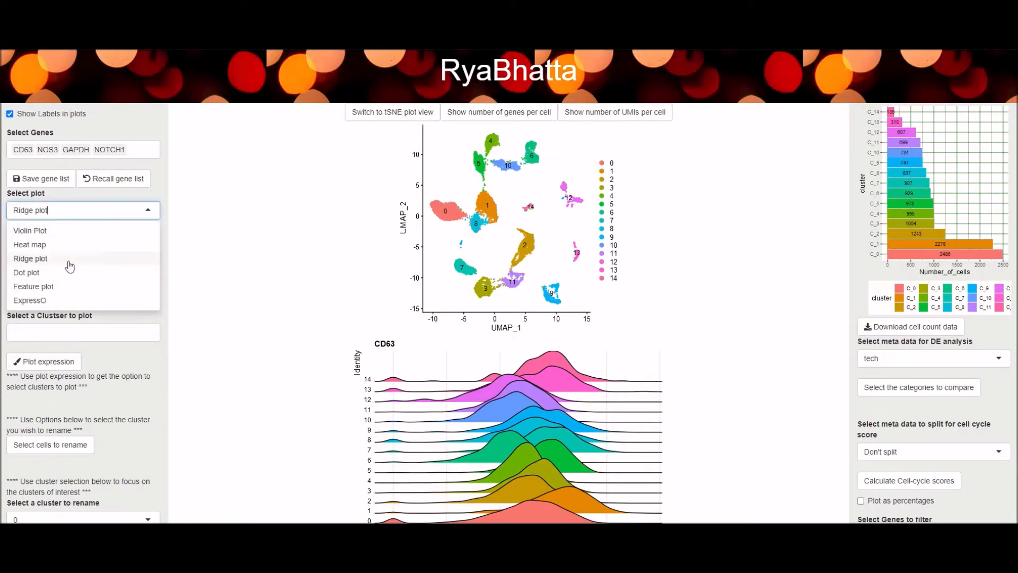
left_click(70, 277)
left_click(44, 361)
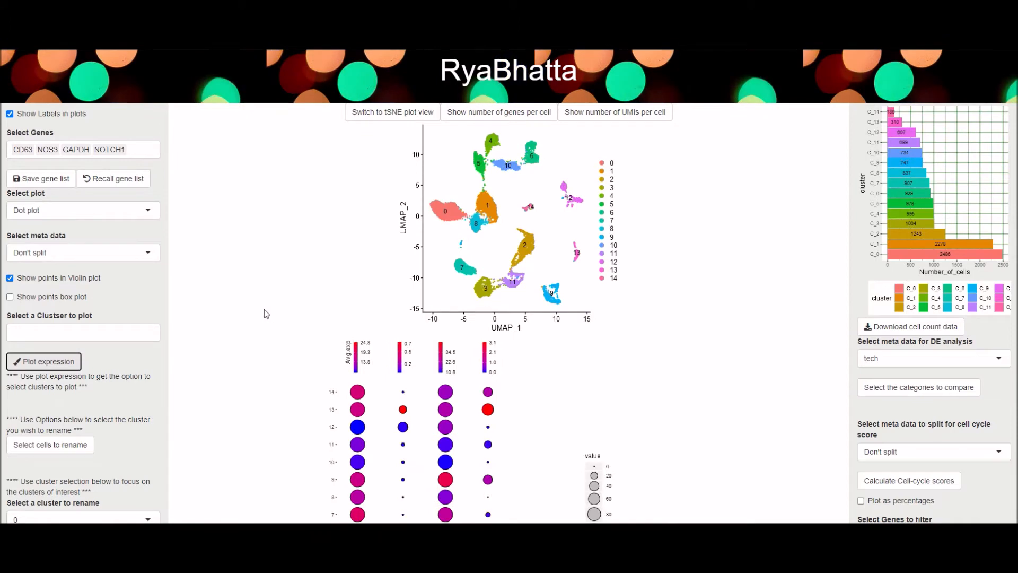
scroll(264, 310, "down", 5)
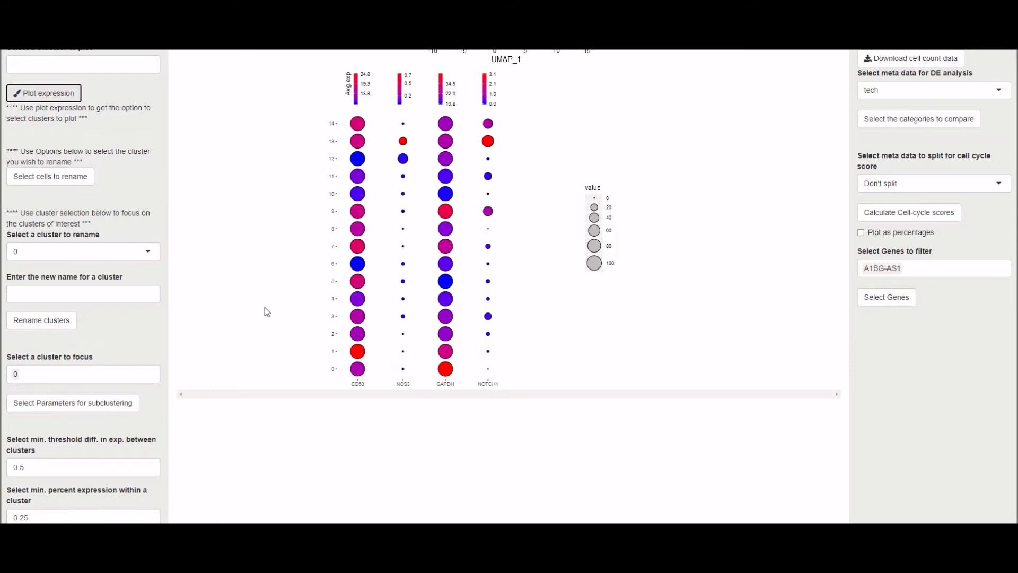
Step: Plot the four genes' expression as a Feature plot and review the UMAP of each gene
scroll(265, 307, "up", 3)
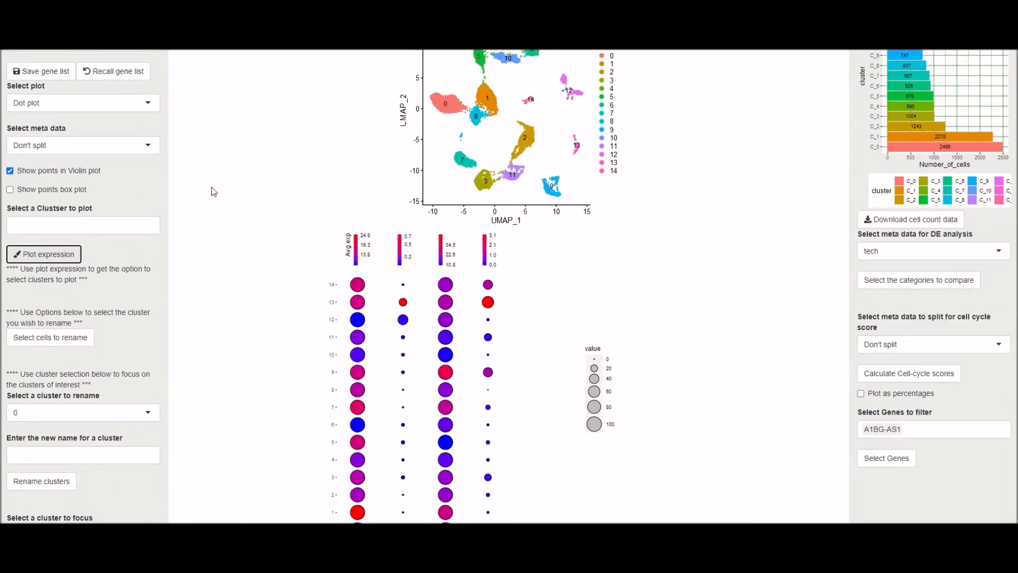
scroll(179, 195, "up", 2)
left_click(133, 208)
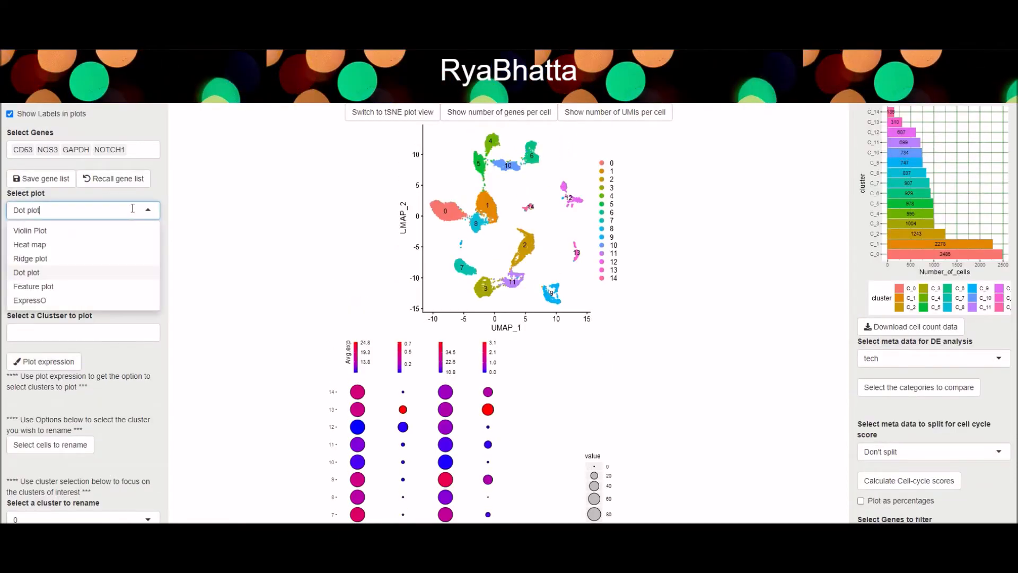
left_click(74, 286)
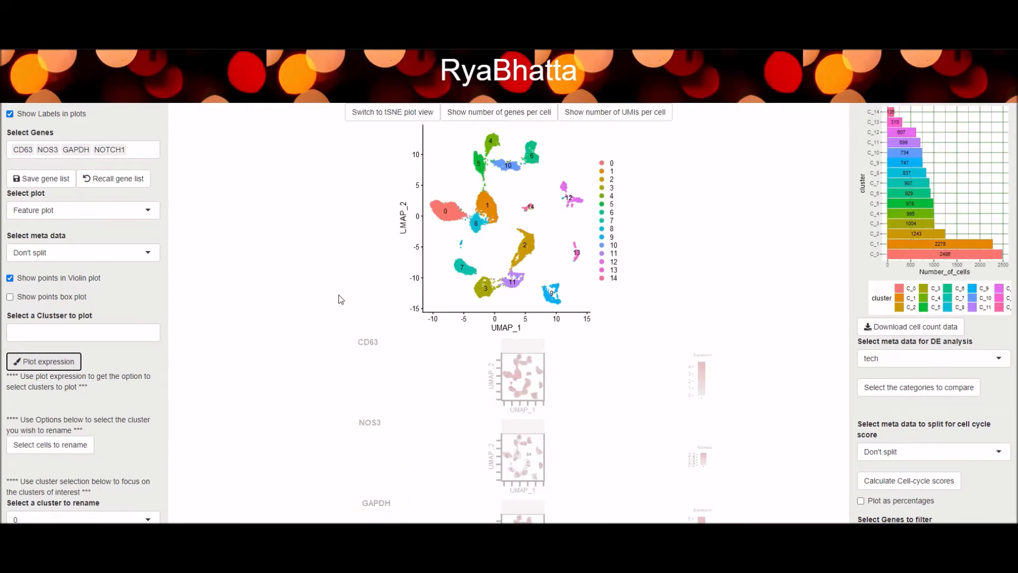
scroll(337, 282, "down", 3)
scroll(337, 282, "down", 3)
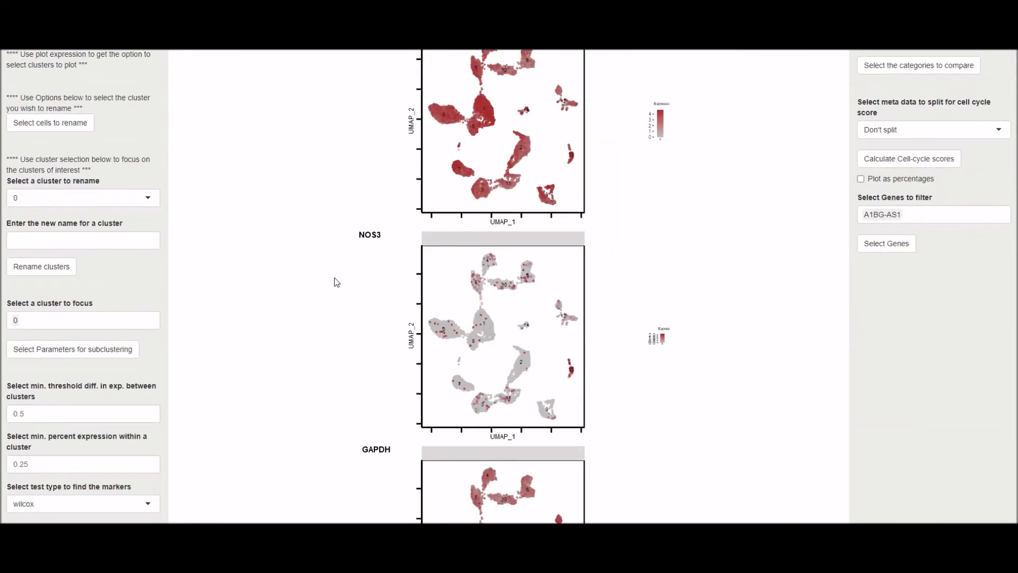
scroll(337, 282, "down", 5)
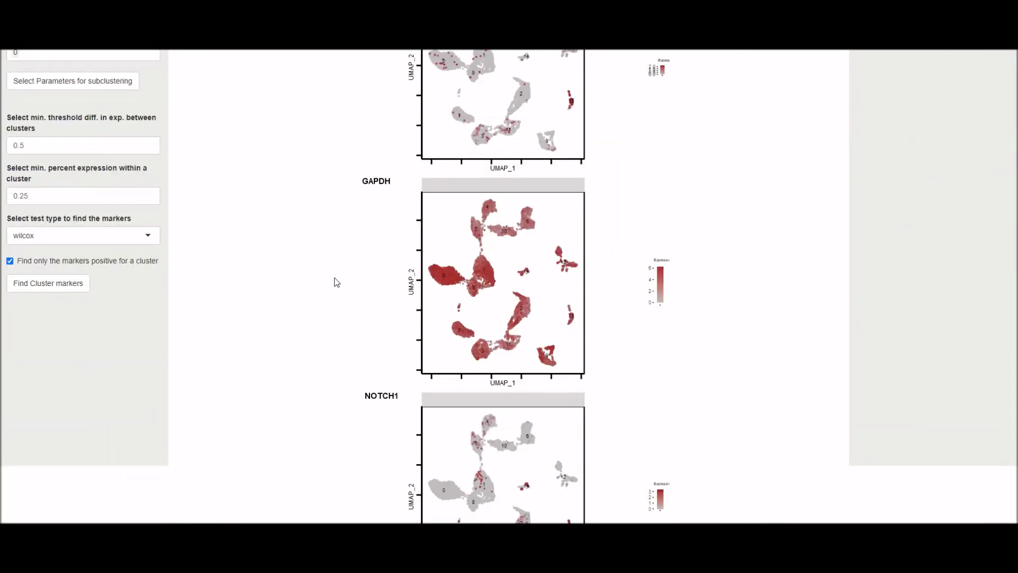
Step: Switch the plot type to ExpressO and plot the expression of the four genes
scroll(337, 282, "down", 3)
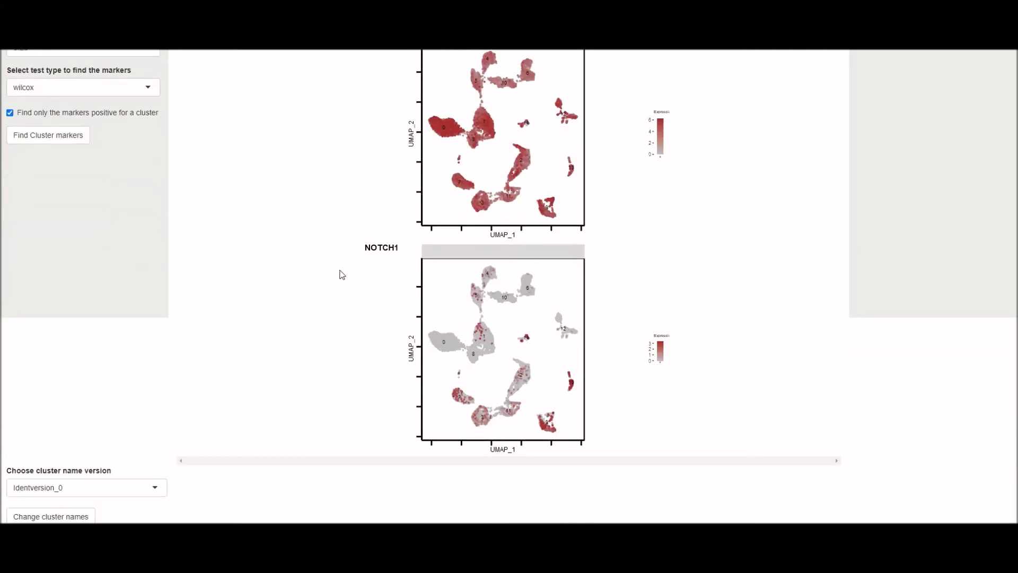
scroll(345, 265, "up", 12)
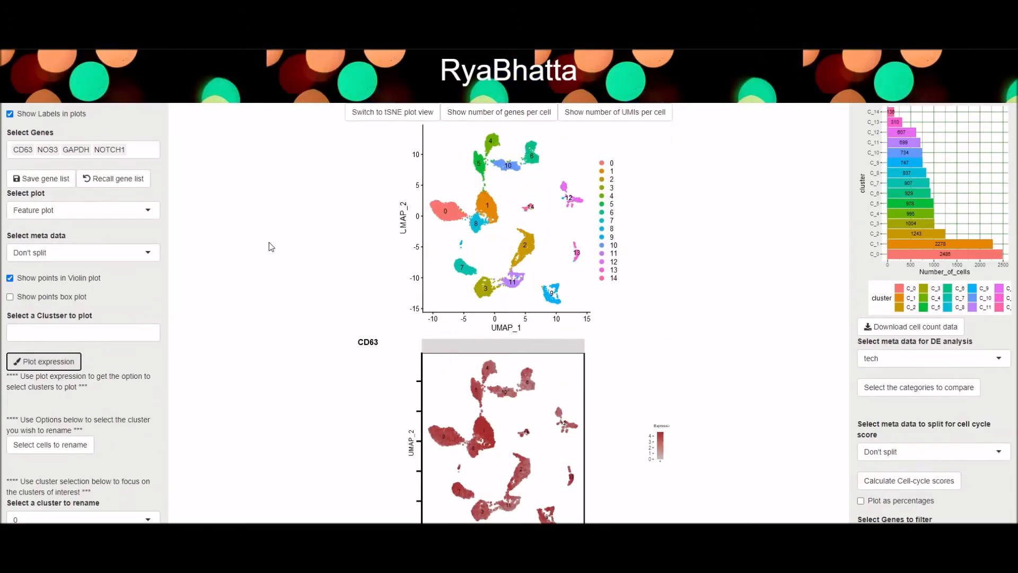
left_click(83, 211)
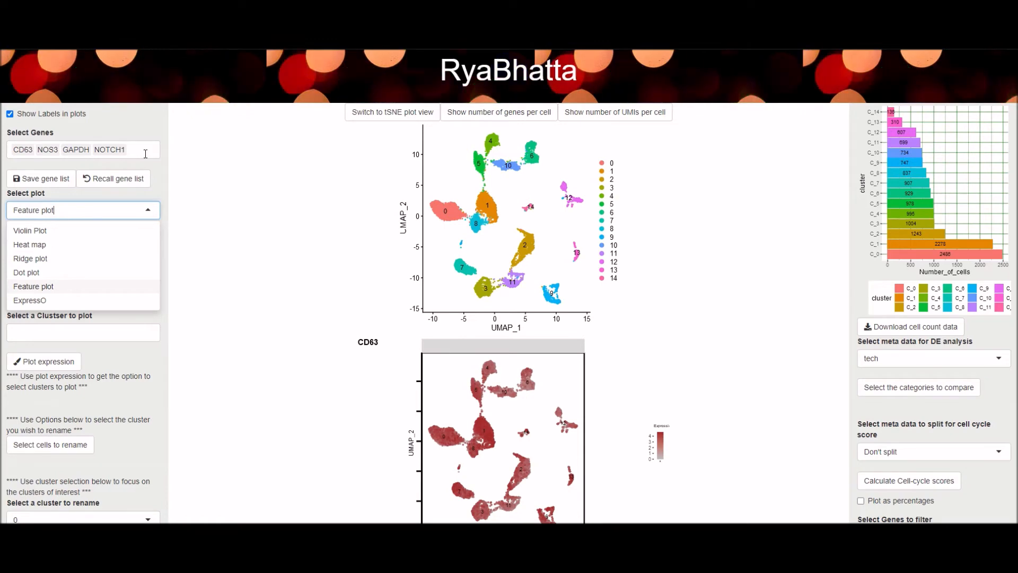
left_click(62, 301)
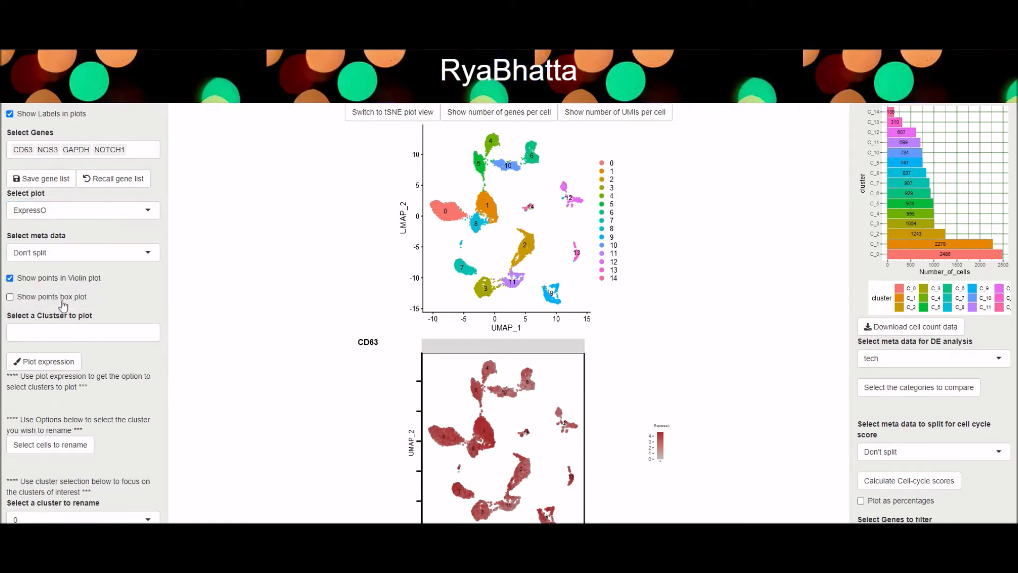
left_click(32, 361)
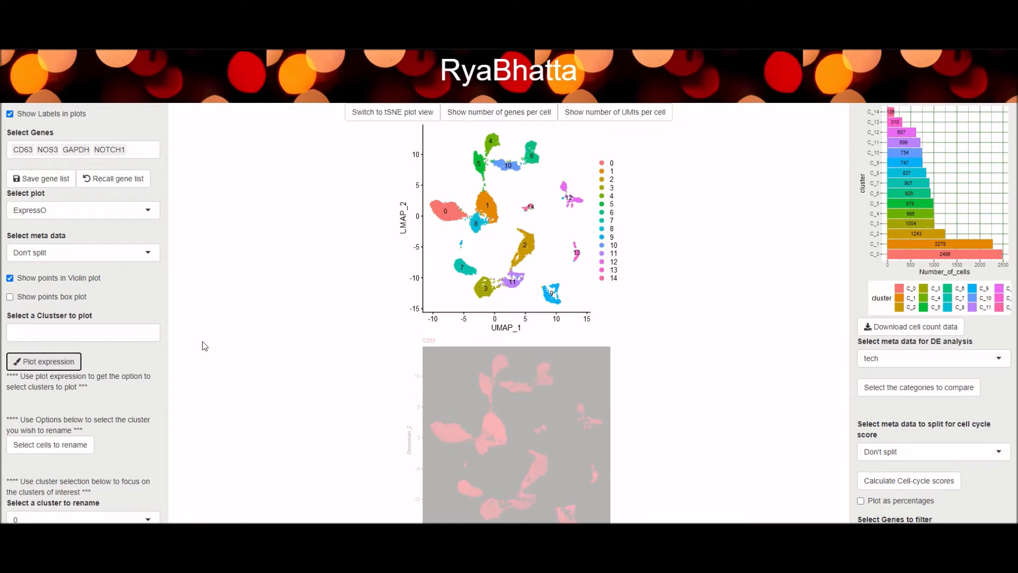
Step: Examine the ExpressO plots of CD63, NOS3 and GAPDH together with the merged plot
scroll(208, 344, "down", 1)
scroll(207, 344, "down", 7)
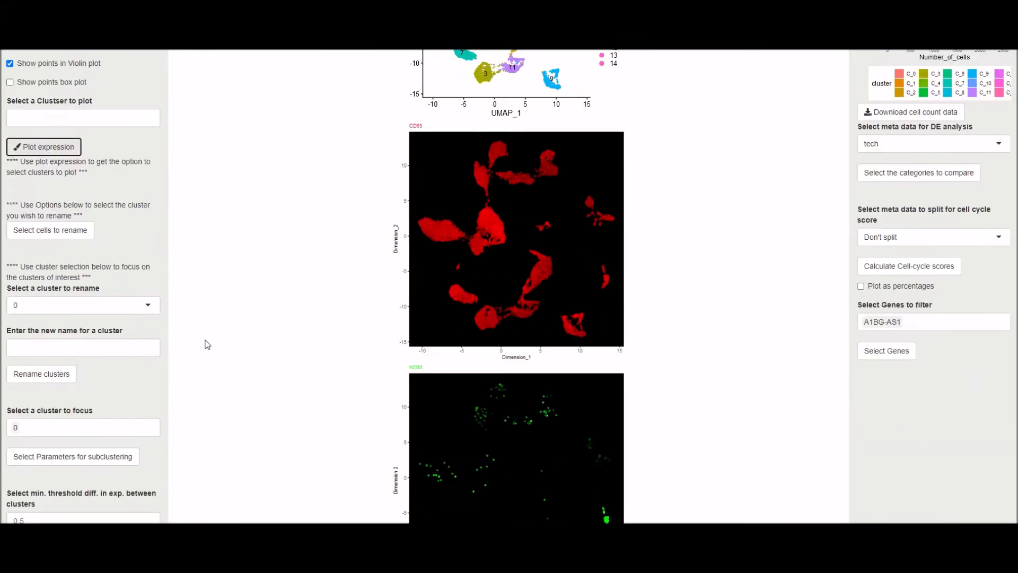
scroll(208, 344, "down", 8)
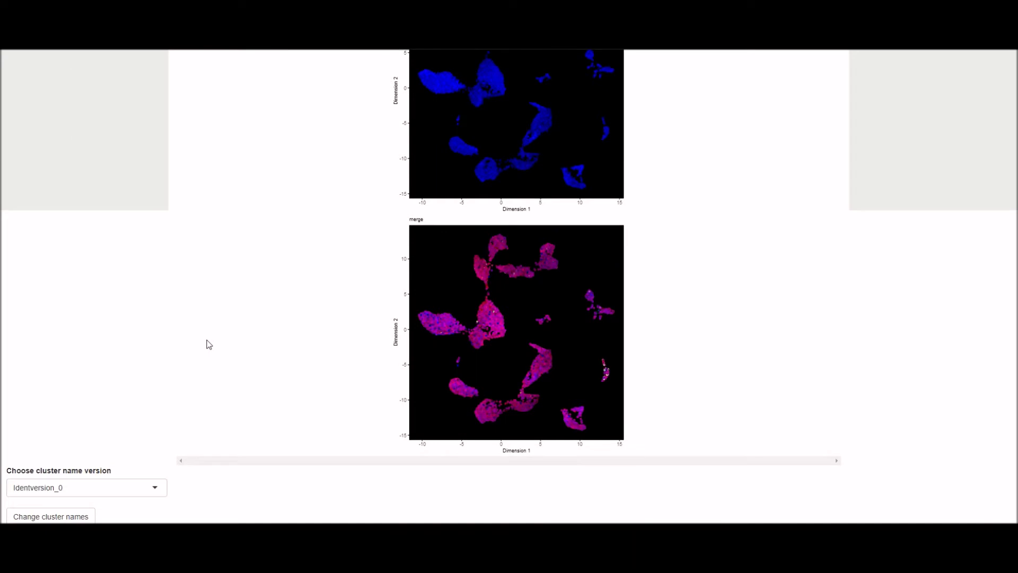
scroll(208, 344, "up", 7)
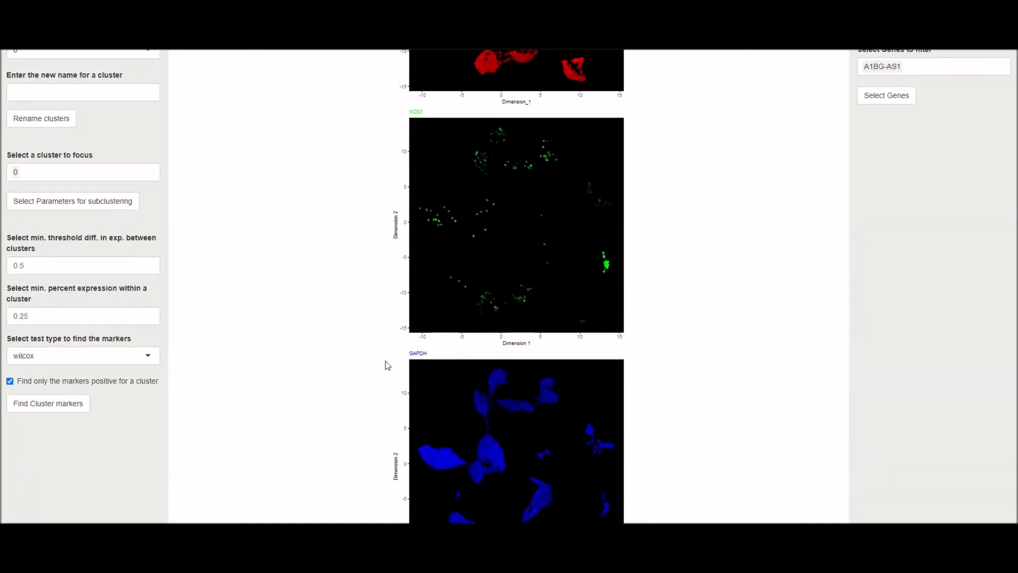
scroll(391, 363, "down", 2)
scroll(388, 365, "up", 5)
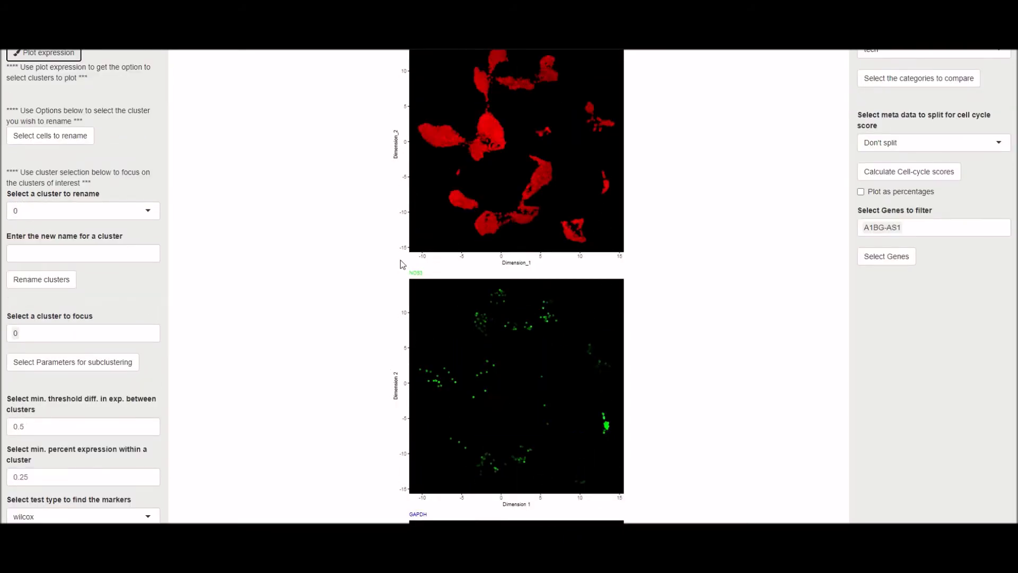
scroll(436, 272, "up", 3)
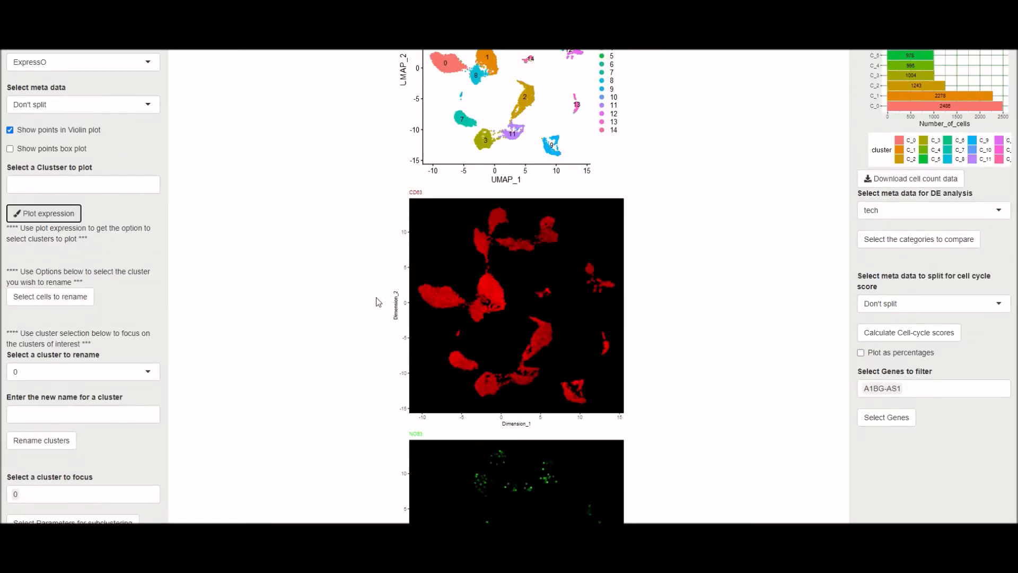
scroll(377, 302, "down", 10)
scroll(370, 374, "up", 12)
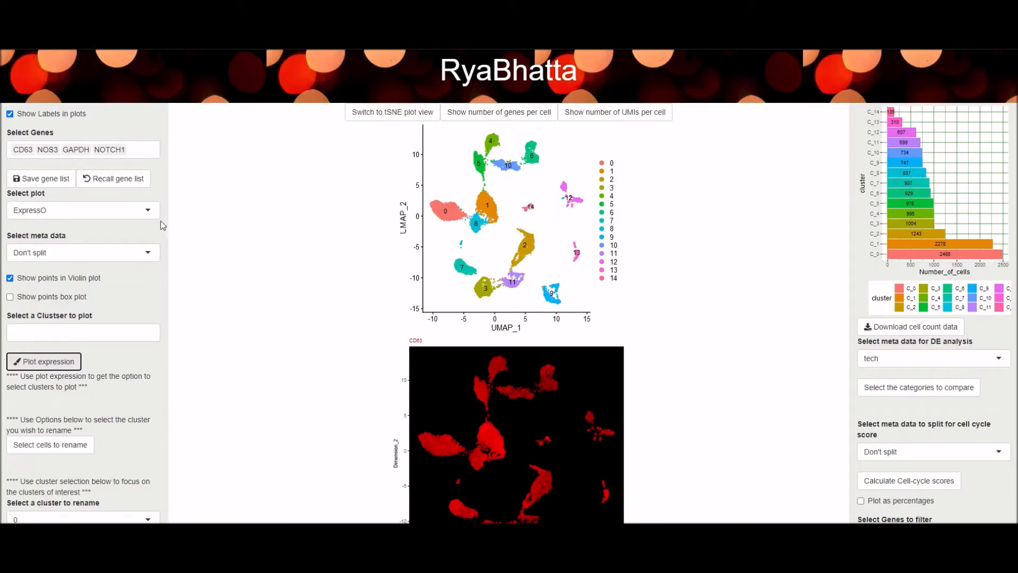
Step: Set the expression plot's meta data to tech and its plot type to Violin Plot
left_click(114, 253)
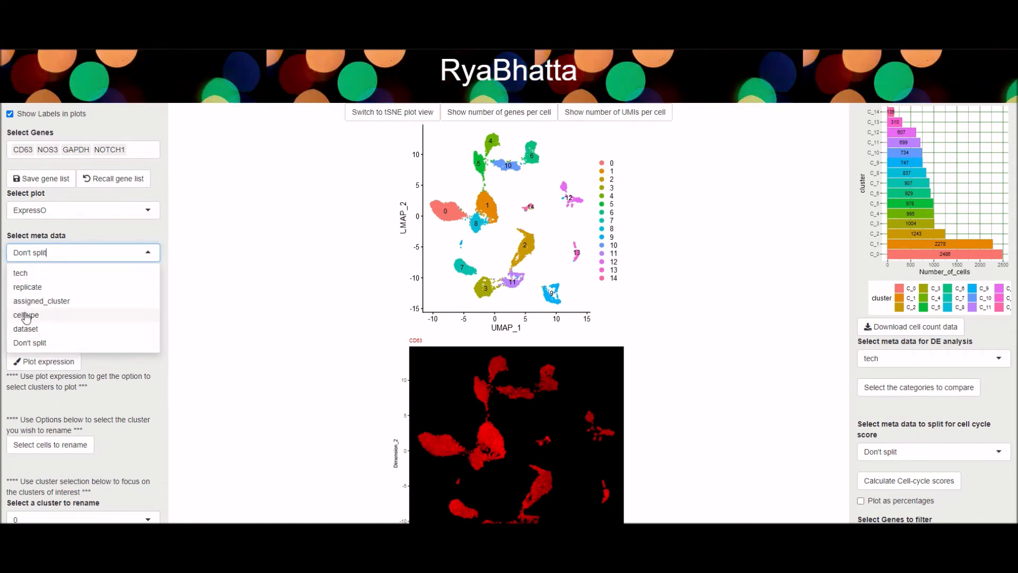
left_click(22, 273)
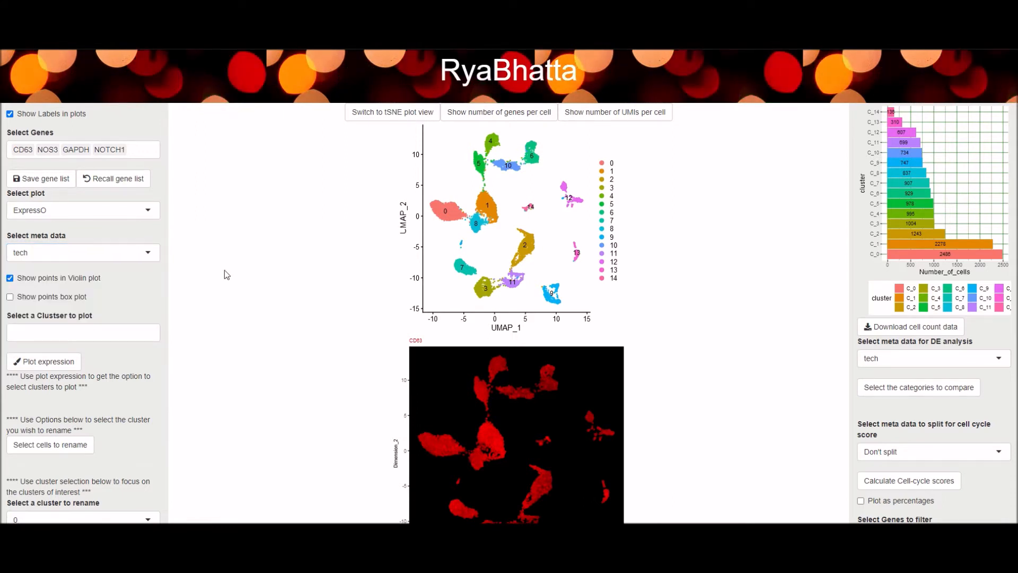
left_click(146, 209)
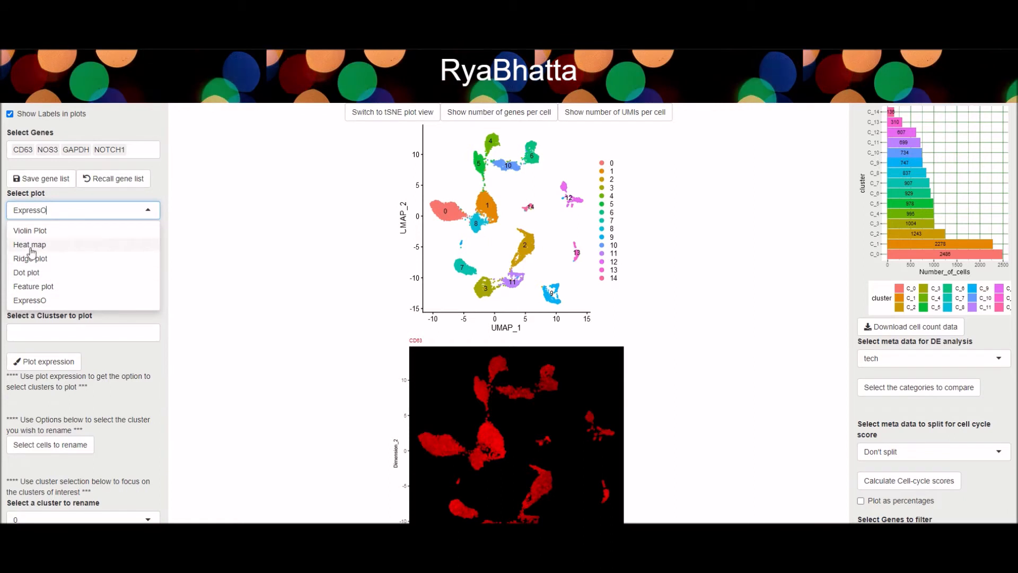
left_click(31, 231)
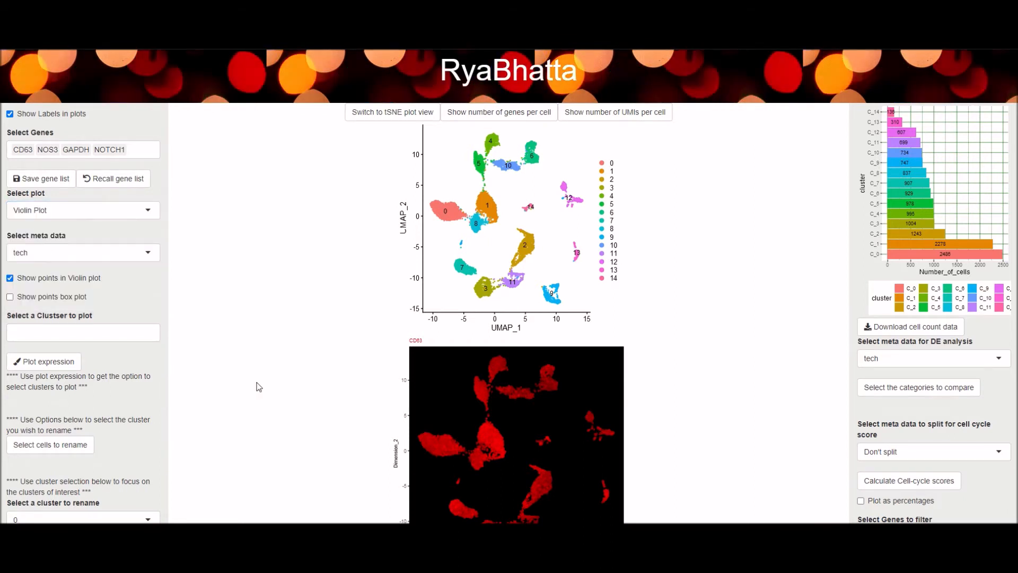
Step: Reduce the gene selection to CD63, plot its expression and review the split violins from cluster 0 to 14
left_click(140, 153)
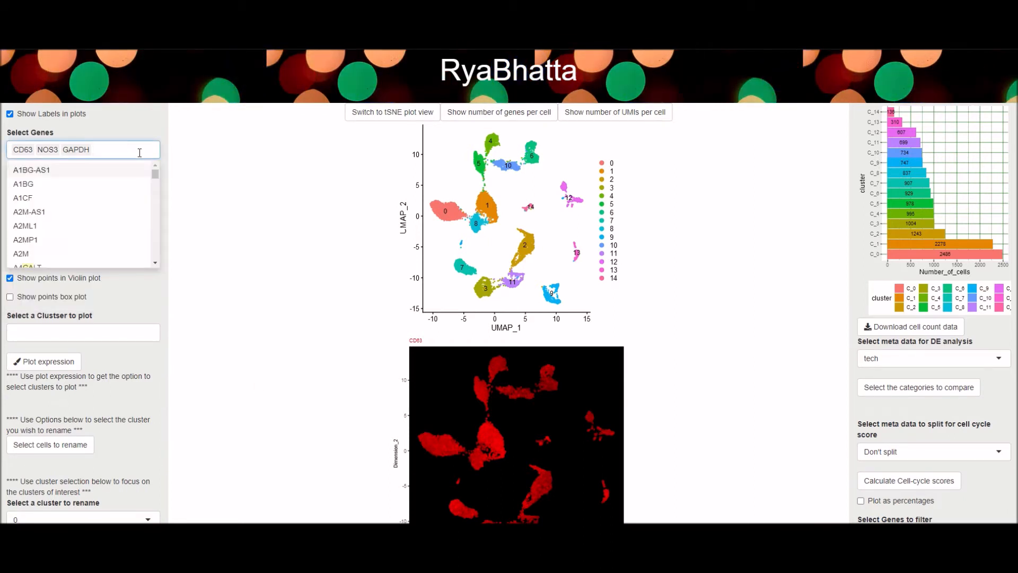
left_click(218, 182)
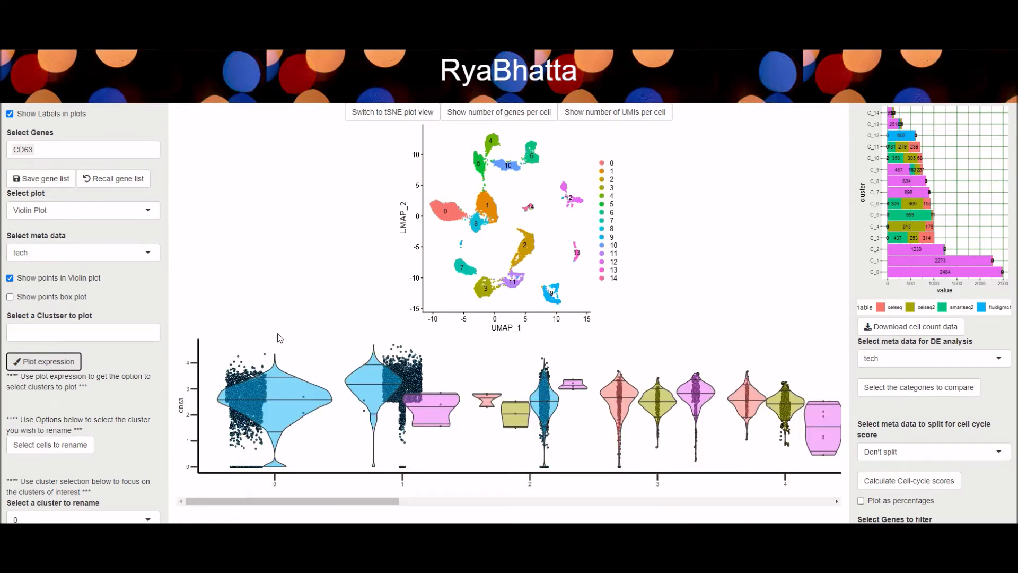
scroll(277, 335, "down", 2)
left_click_drag(301, 399, 758, 422)
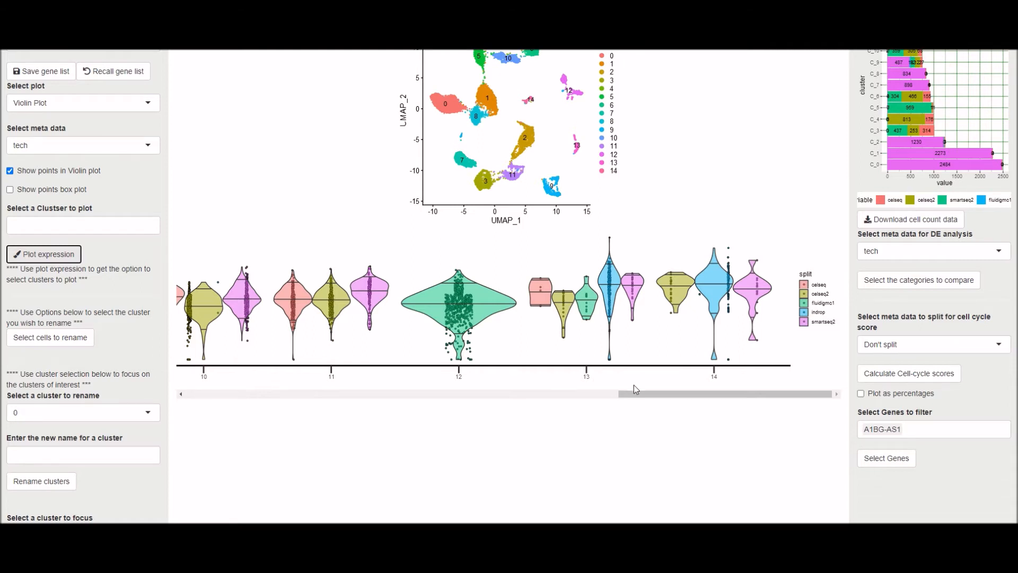
left_click_drag(636, 393, 170, 384)
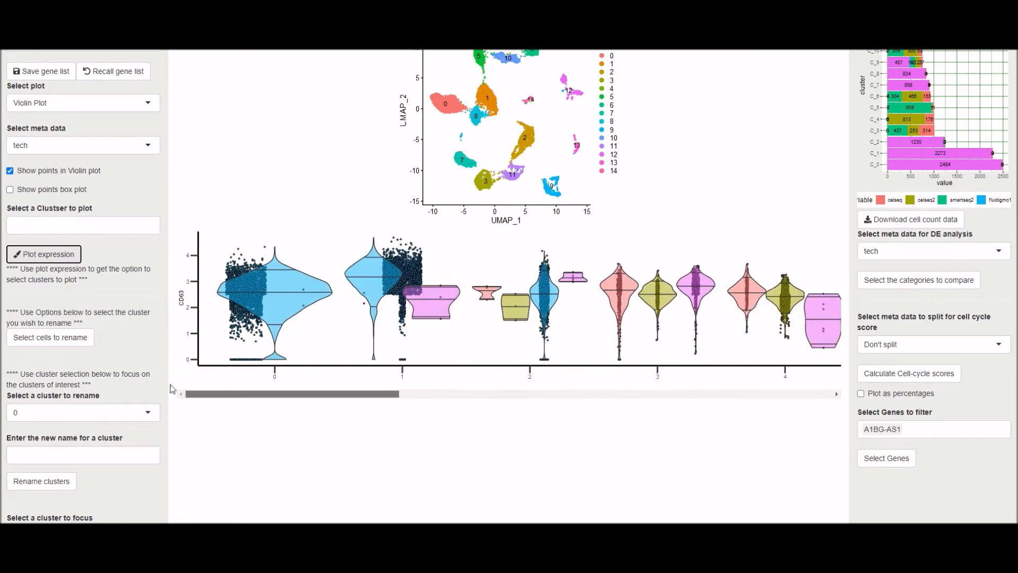
scroll(155, 233, "up", 2)
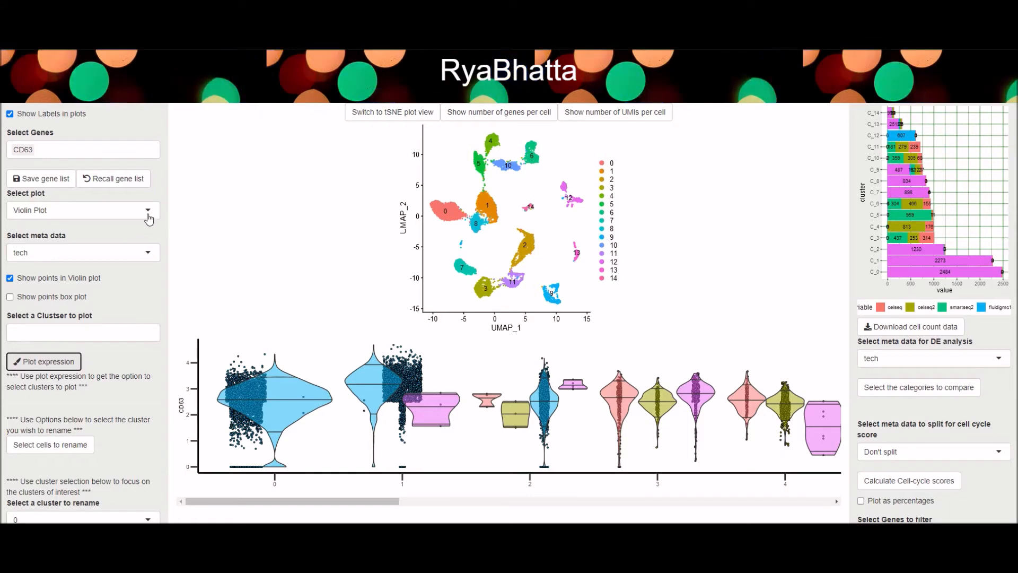
Step: Change the plot type to Feature plot and plot CD63 expression split by tech
left_click(148, 215)
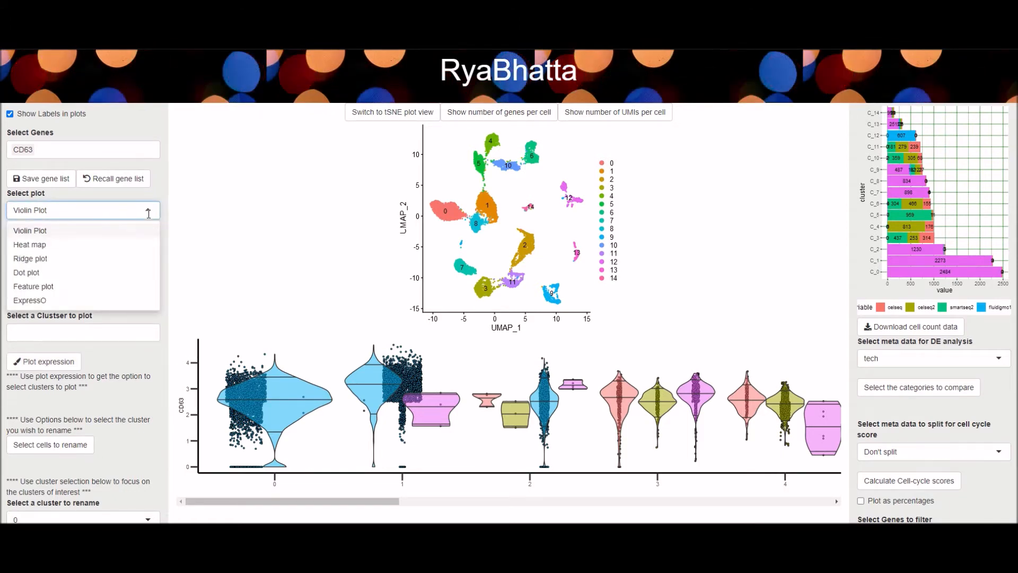
left_click(33, 287)
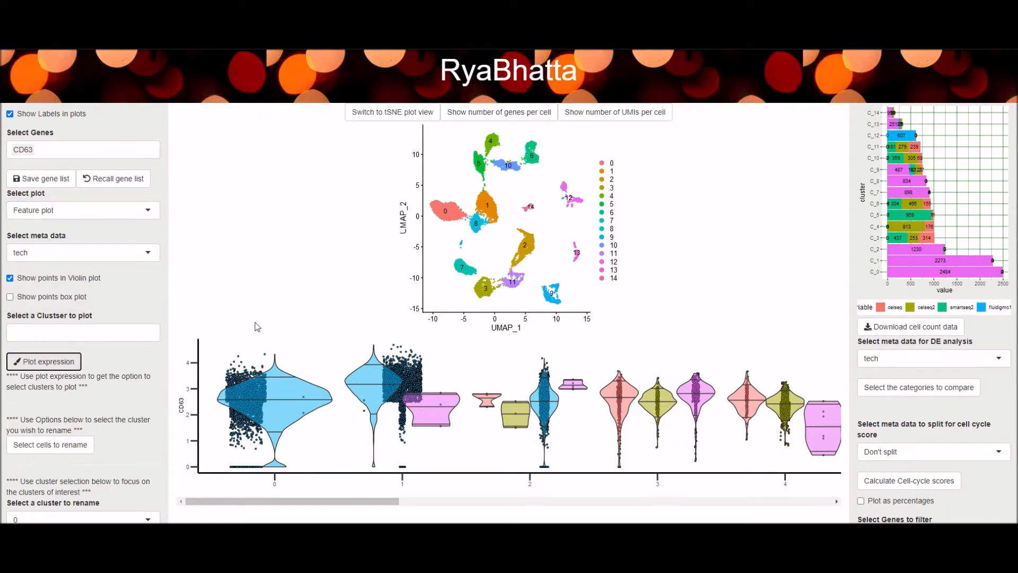
left_click(48, 361)
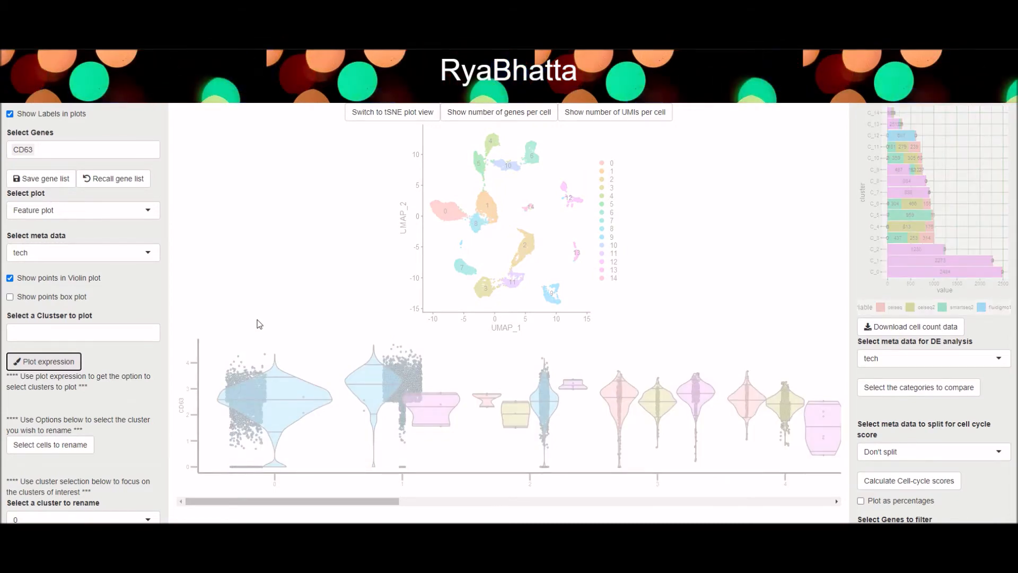
Step: Compare the CD63 feature plots for celseq, celseq2, fluidigmc1, indrop and smartseq2
scroll(260, 324, "down", 3)
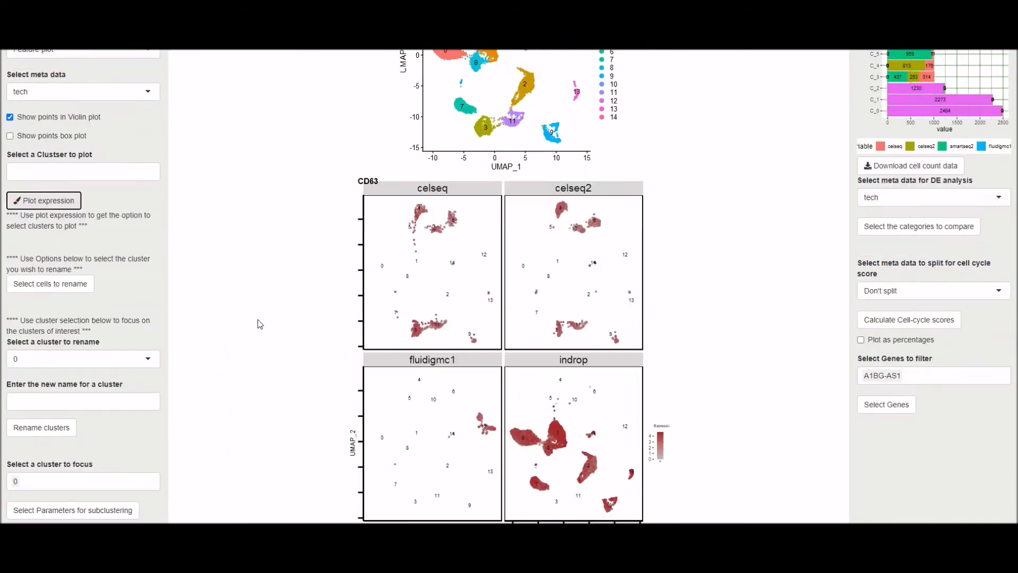
scroll(567, 305, "down", 3)
scroll(535, 286, "up", 2)
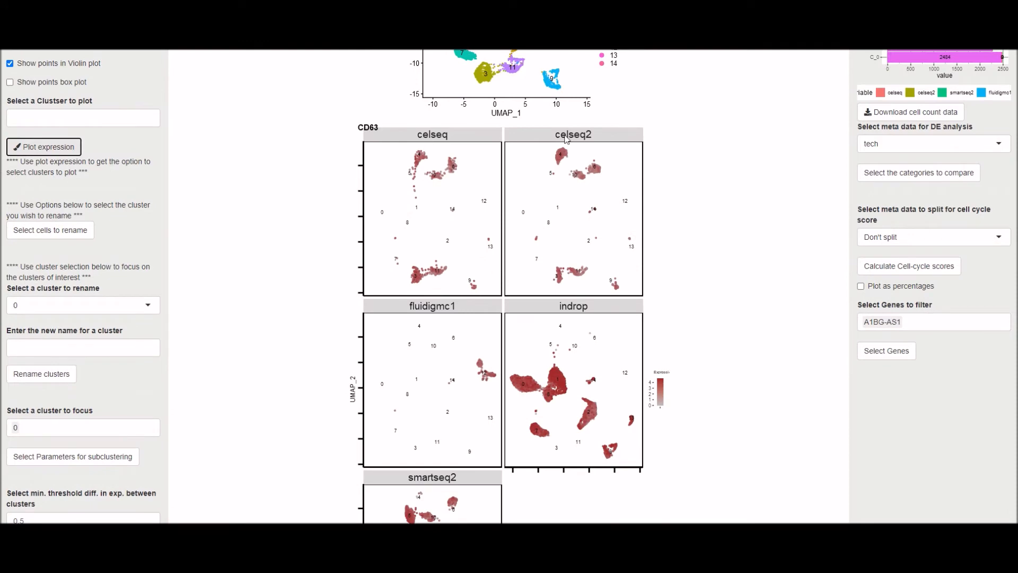
scroll(512, 423, "down", 2)
scroll(504, 382, "down", 5)
scroll(504, 377, "up", 8)
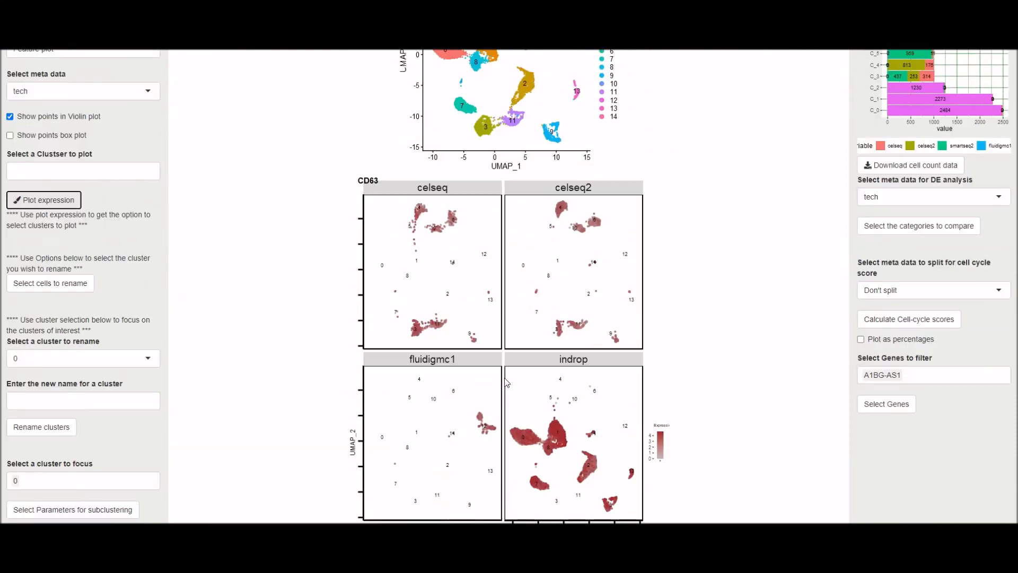
scroll(504, 377, "down", 5)
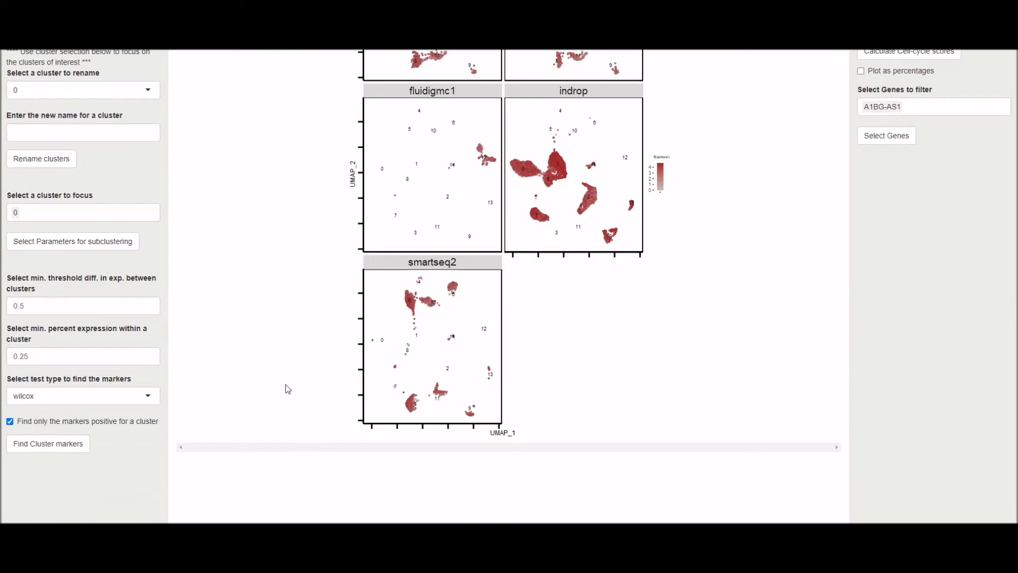
scroll(177, 193, "up", 8)
left_click(101, 210)
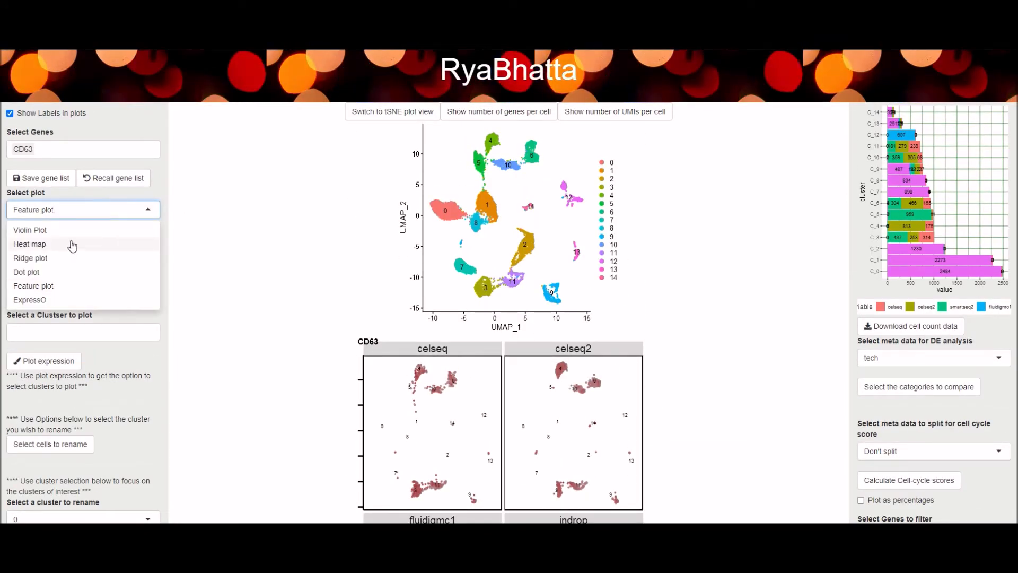
left_click(265, 270)
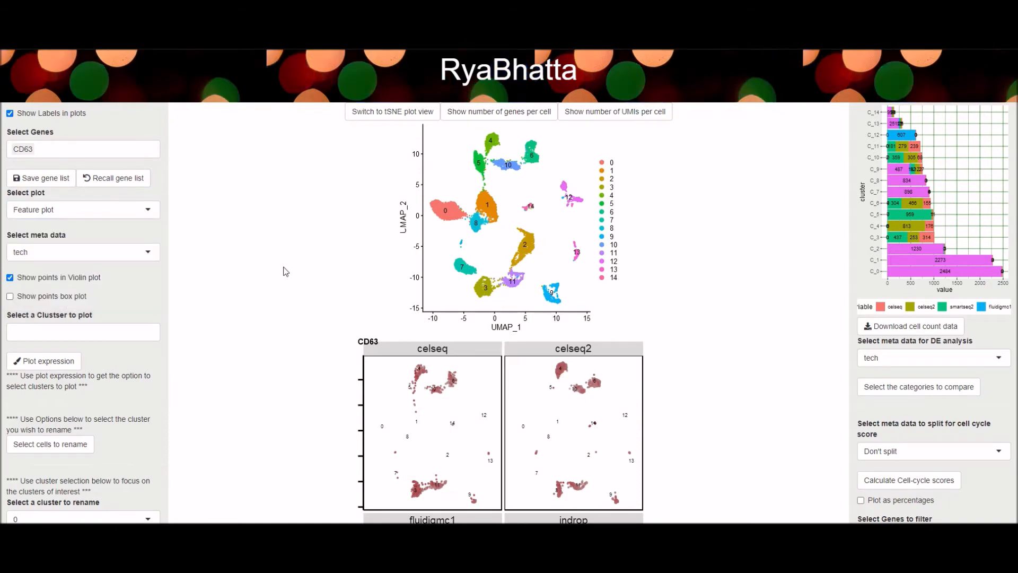
scroll(285, 272, "down", 5)
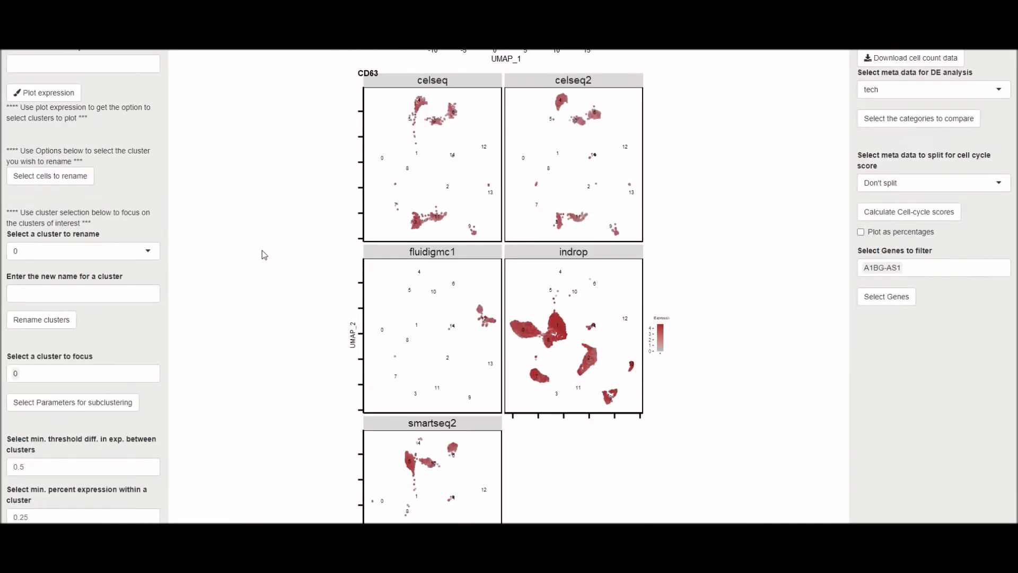
scroll(262, 251, "up", 5)
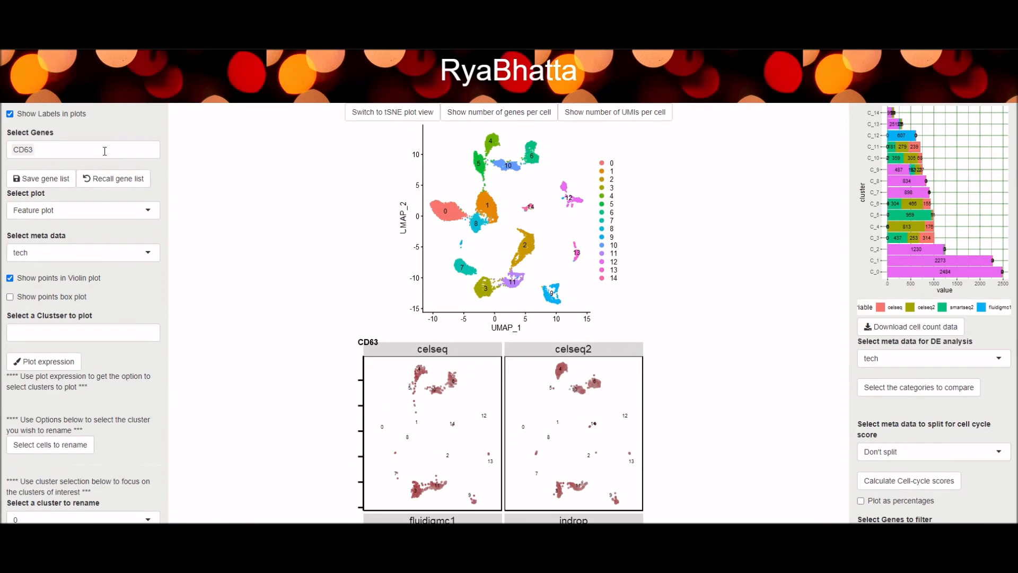
Step: Replace CD63 with NOTCH1 as the selected gene and open the interactive plot for selecting cells to rename
left_click(104, 151)
type("Notch")
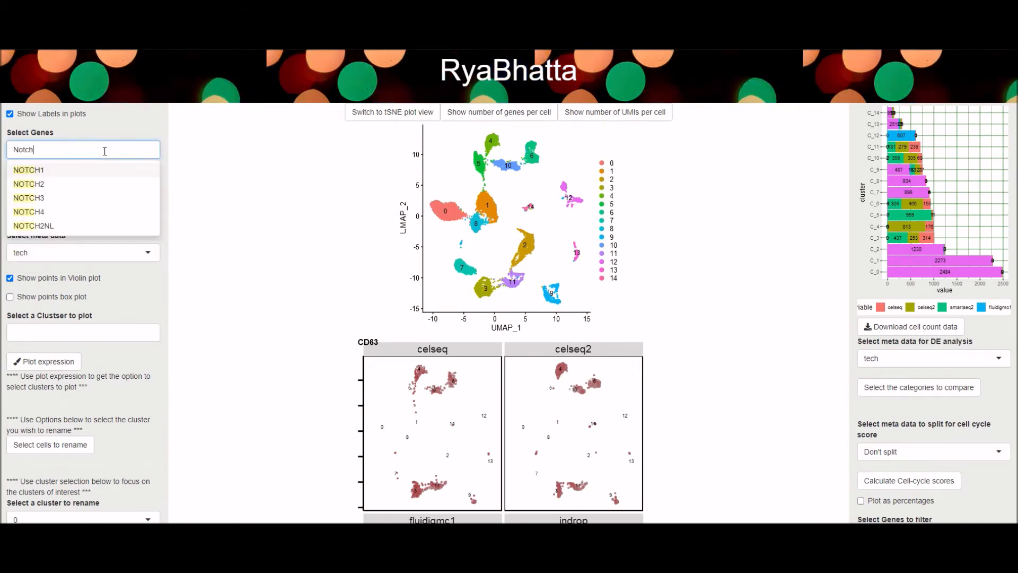
left_click(59, 170)
left_click(279, 156)
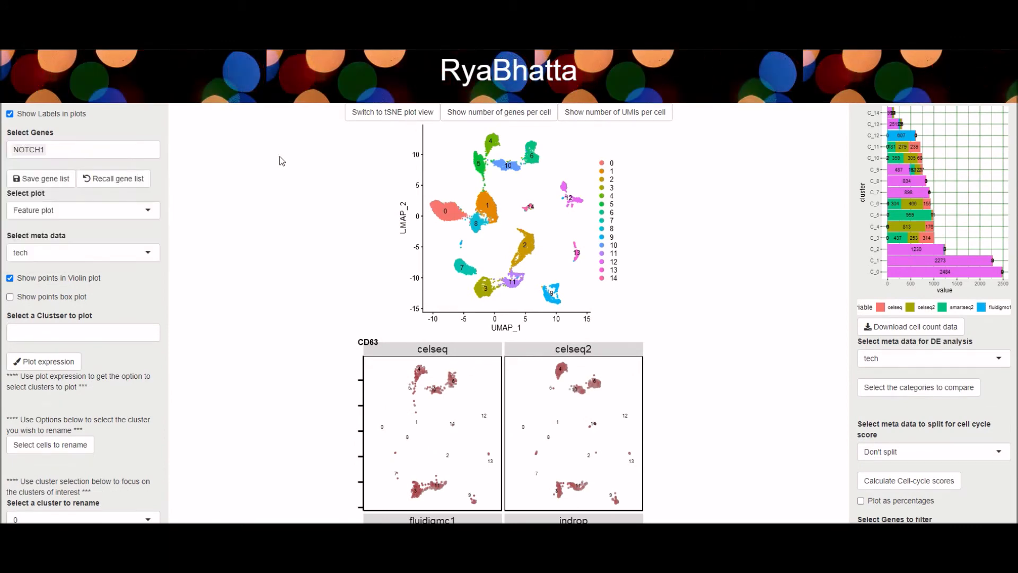
scroll(191, 186, "down", 3)
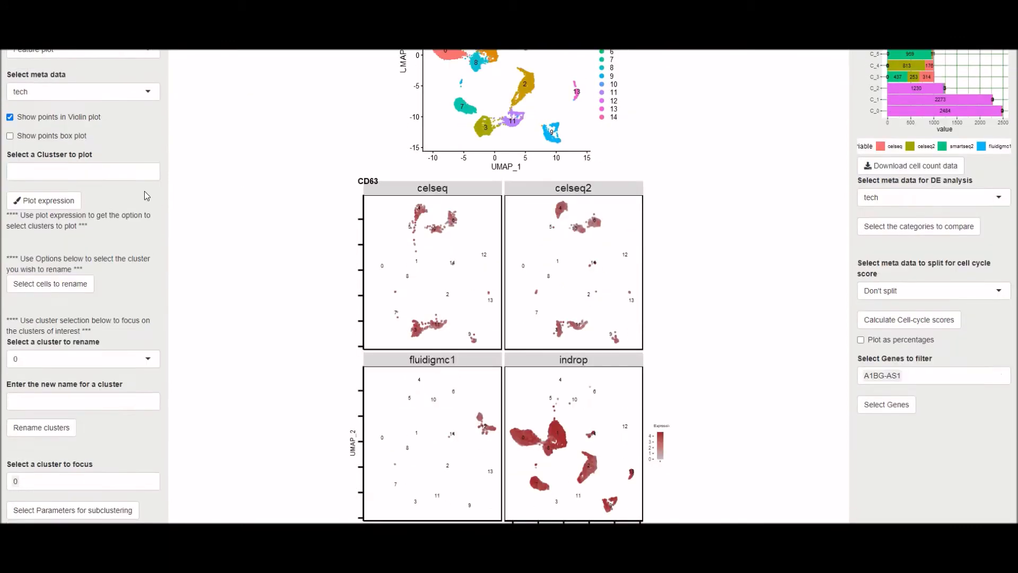
left_click(49, 284)
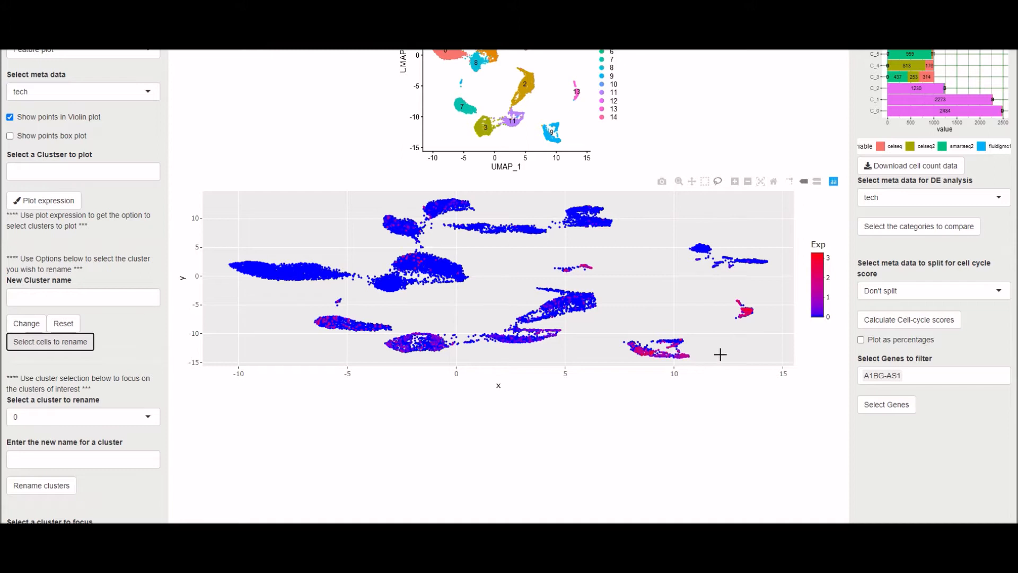
left_click_drag(728, 290, 704, 359)
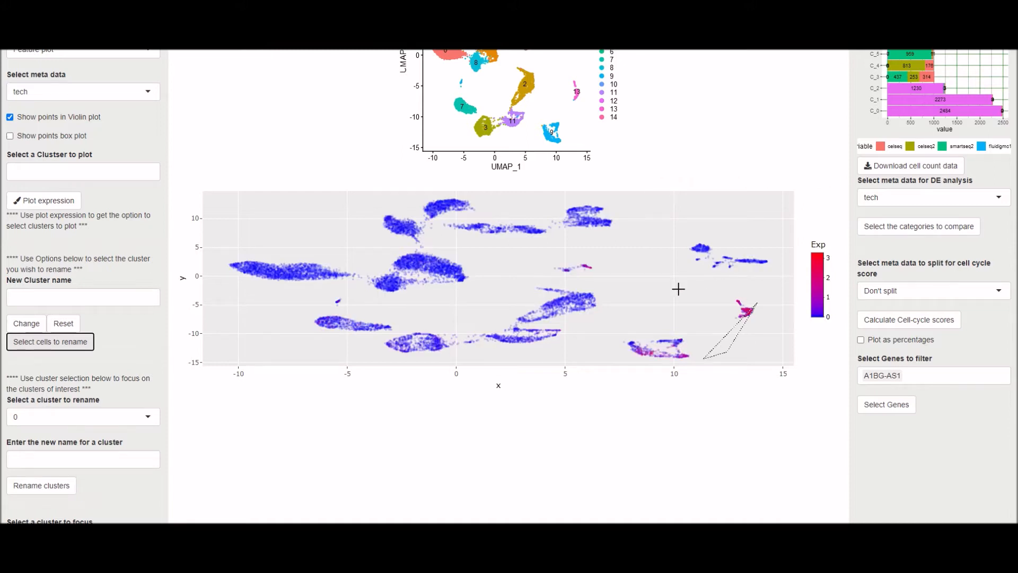
mouse_move(599, 364)
left_mouse_down()
mouse_move(737, 354)
mouse_move(765, 320)
mouse_move(760, 303)
mouse_move(718, 291)
mouse_move(647, 305)
mouse_move(597, 345)
mouse_move(619, 364)
left_mouse_up()
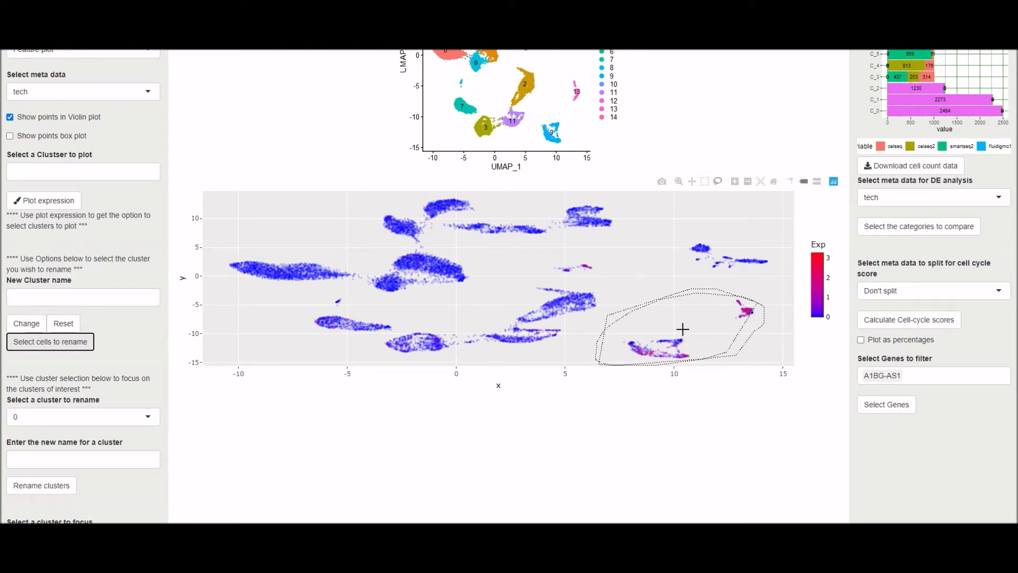
left_click(721, 347)
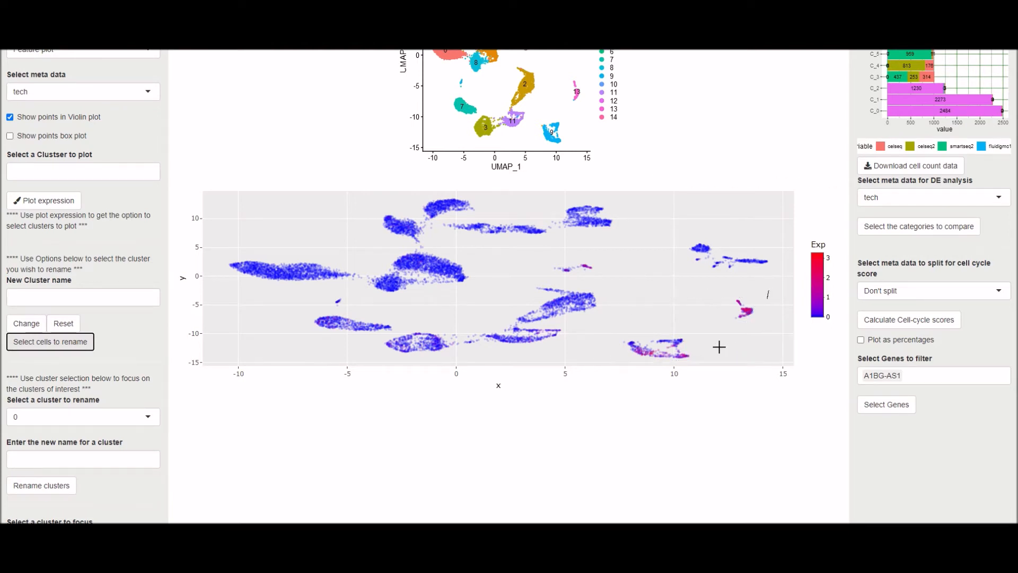
Step: Lasso the two separate NOTCH1-expressing cell groups with x above about 7 and assign them to a new cluster named Notch1pos
mouse_move(768, 290)
left_mouse_down()
mouse_move(645, 360)
mouse_move(624, 360)
mouse_move(625, 348)
mouse_move(645, 364)
mouse_move(693, 366)
mouse_move(752, 347)
mouse_move(769, 313)
mouse_move(765, 295)
mouse_move(743, 288)
left_mouse_up()
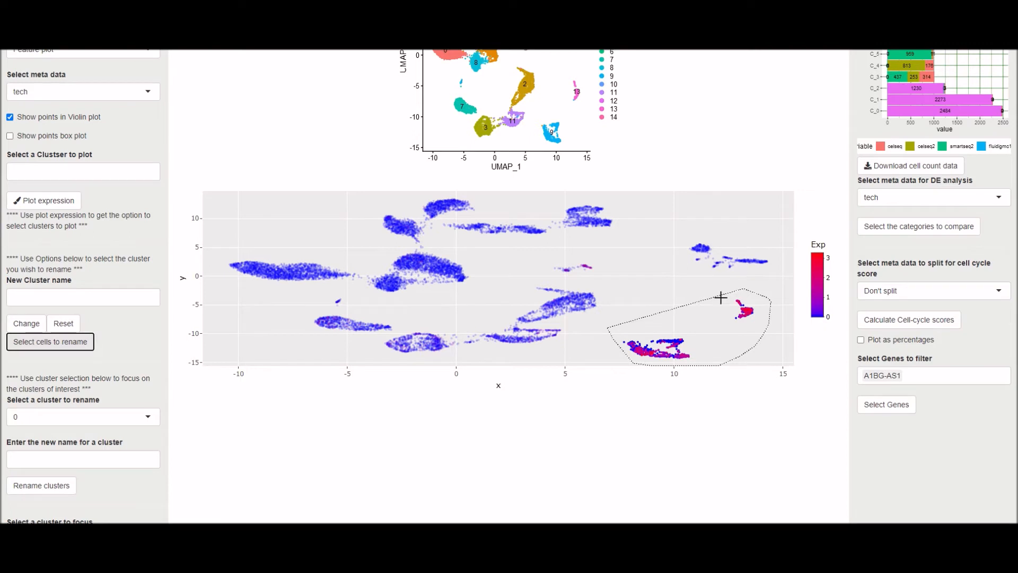
left_click(20, 297)
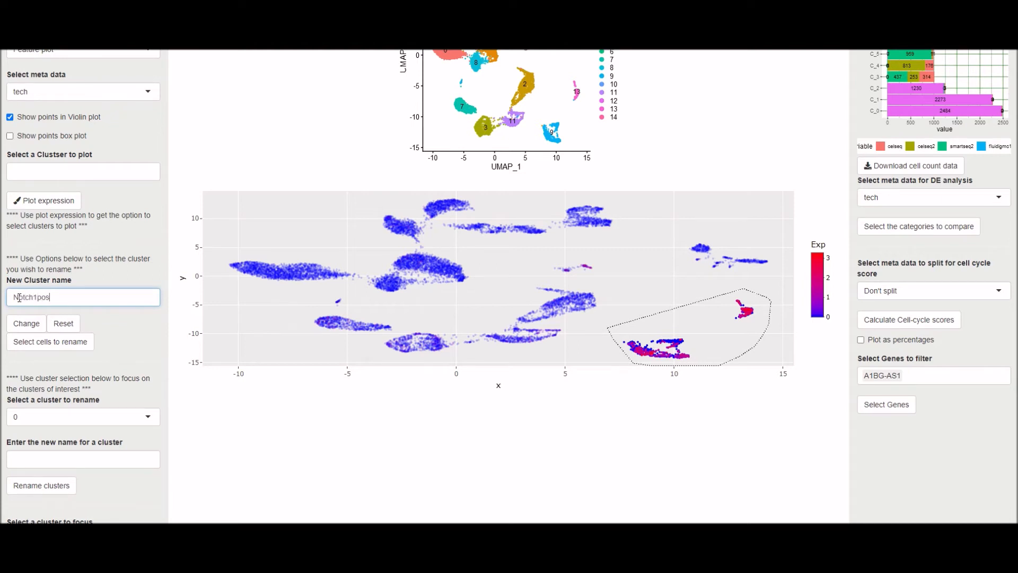
left_click(19, 319)
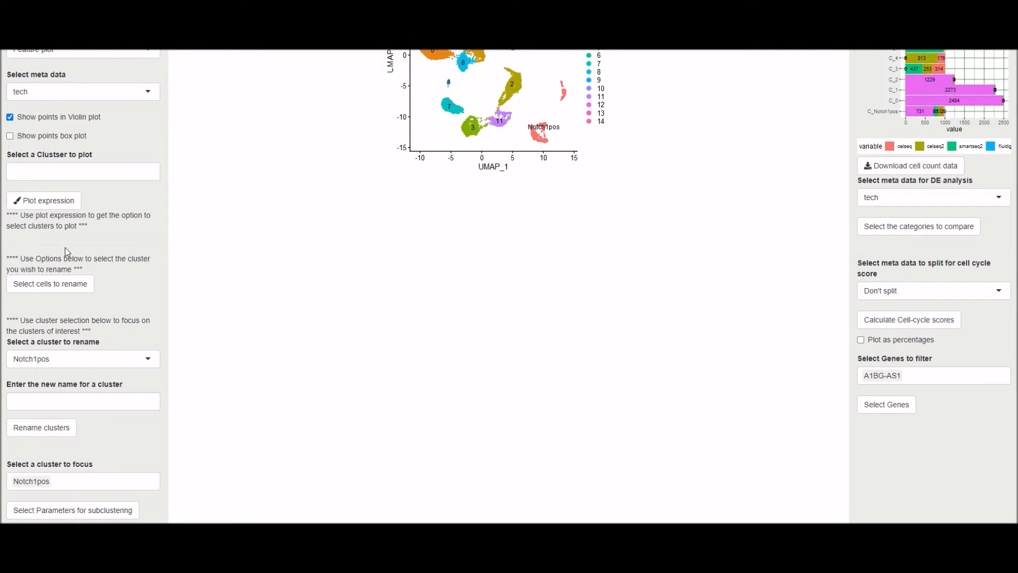
scroll(429, 204, "up", 2)
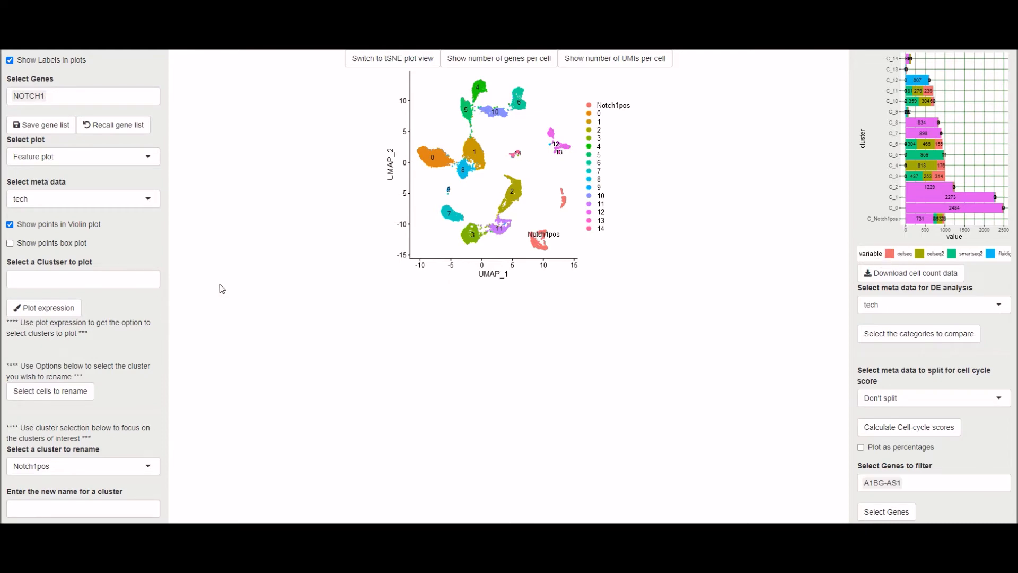
Step: Rename cluster 2 as Cluster_of_interest and check the updated cluster labels in the UMAP plot
scroll(219, 284, "down", 5)
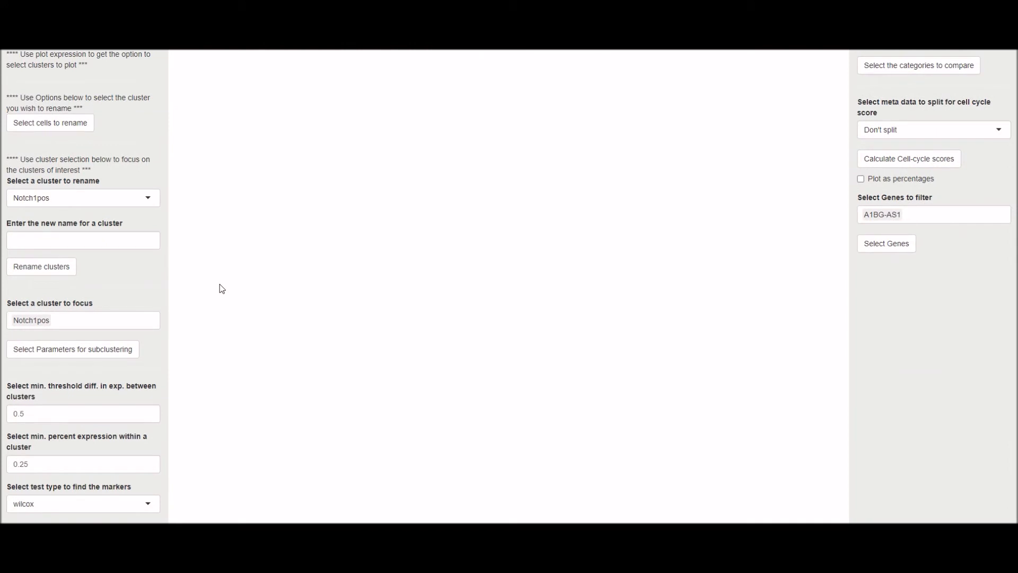
scroll(222, 288, "down", 2)
scroll(222, 288, "up", 2)
left_click(50, 203)
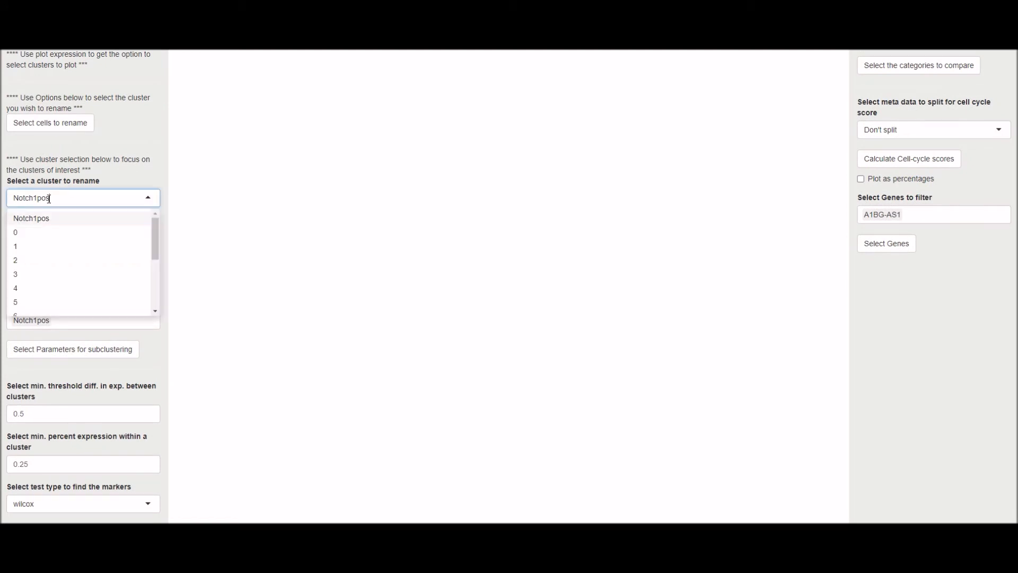
left_click(32, 265)
left_click(148, 242)
scroll(394, 252, "up", 5)
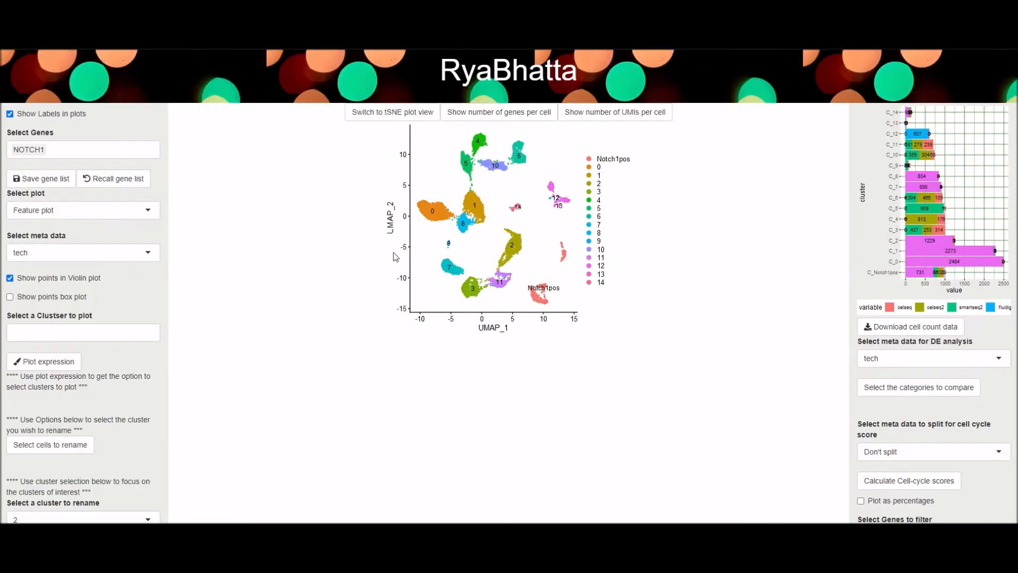
scroll(395, 258, "down", 6)
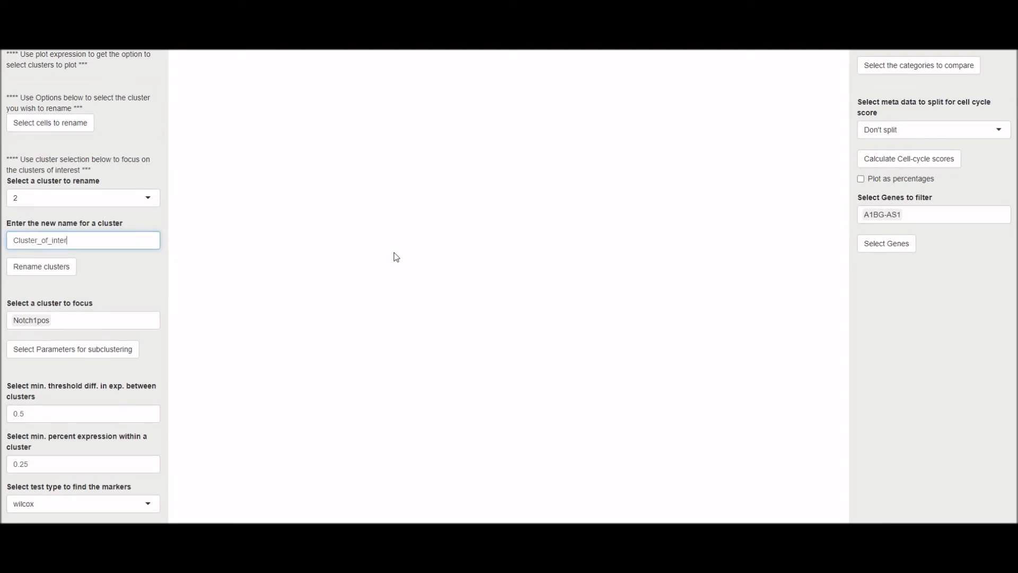
left_click(56, 268)
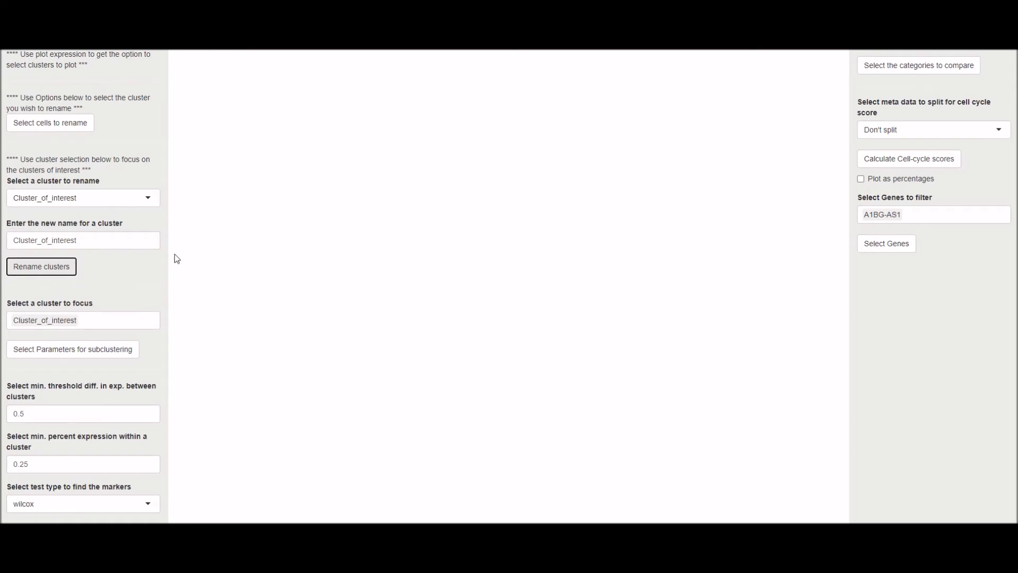
scroll(159, 257, "up", 6)
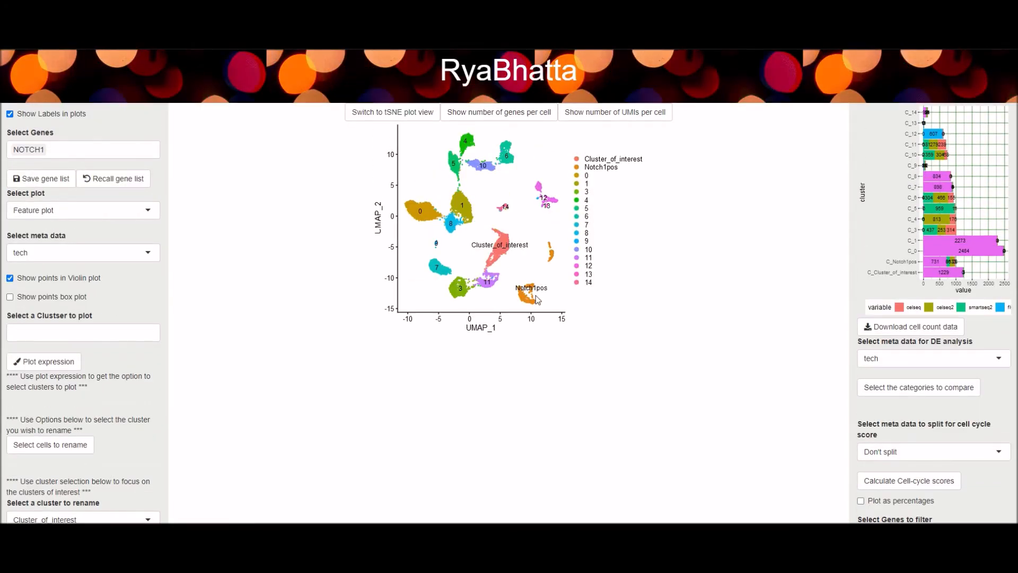
Step: Switch the cluster names to the saved version Identversion_1 and view the relabelled UMAP plot
scroll(231, 302, "down", 2)
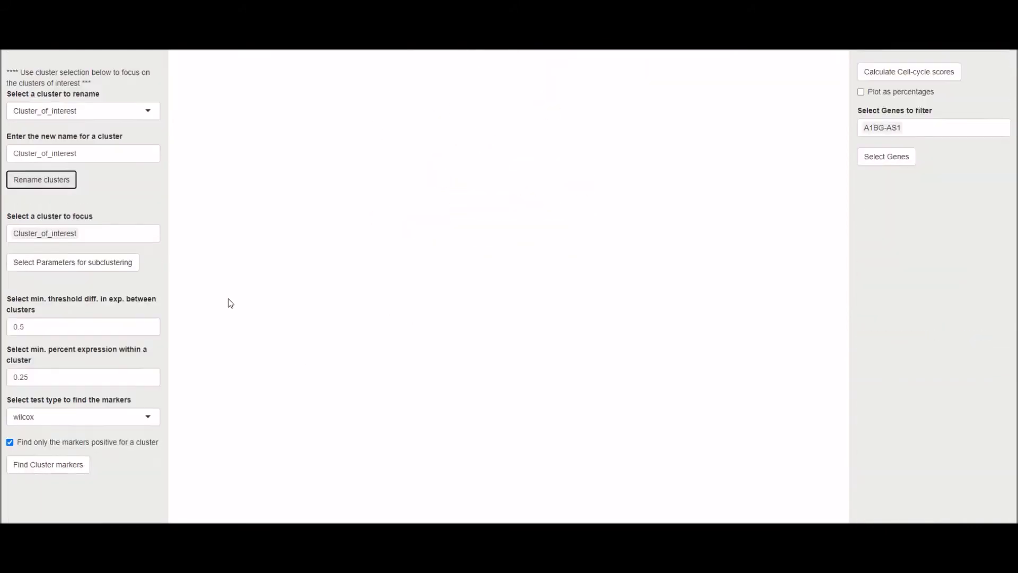
scroll(228, 300, "down", 10)
left_click(100, 490)
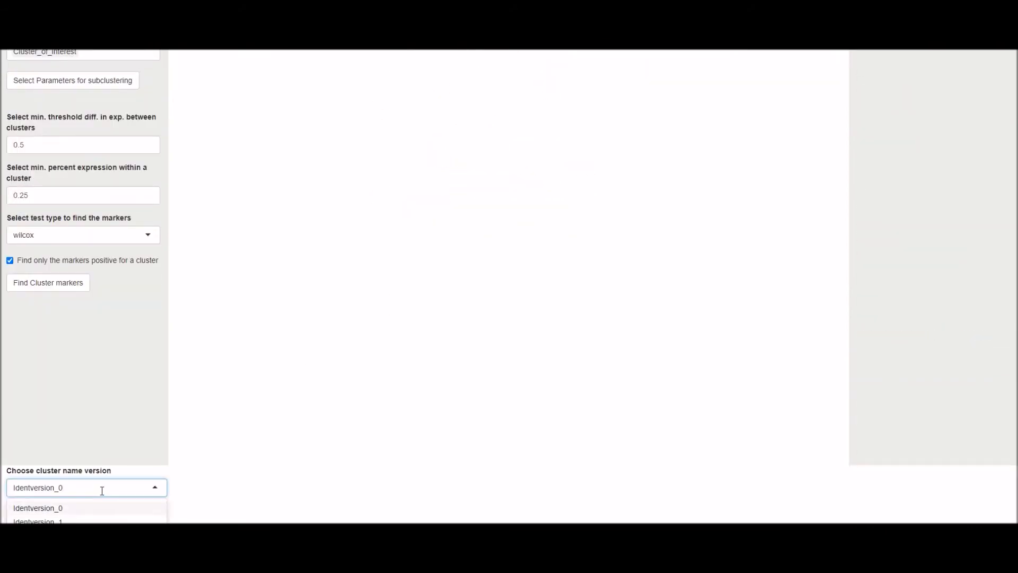
left_click(72, 491)
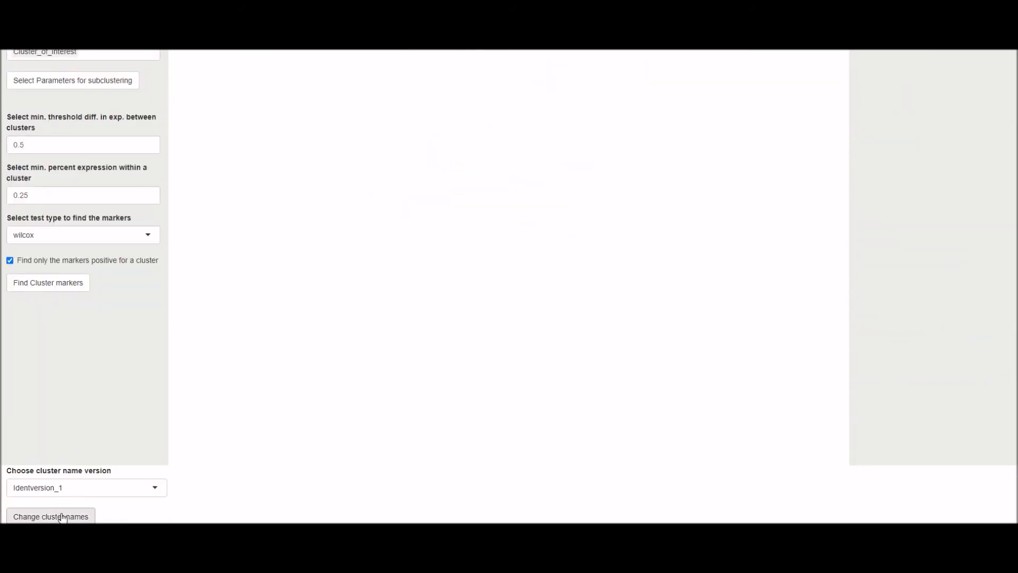
scroll(300, 412, "up", 12)
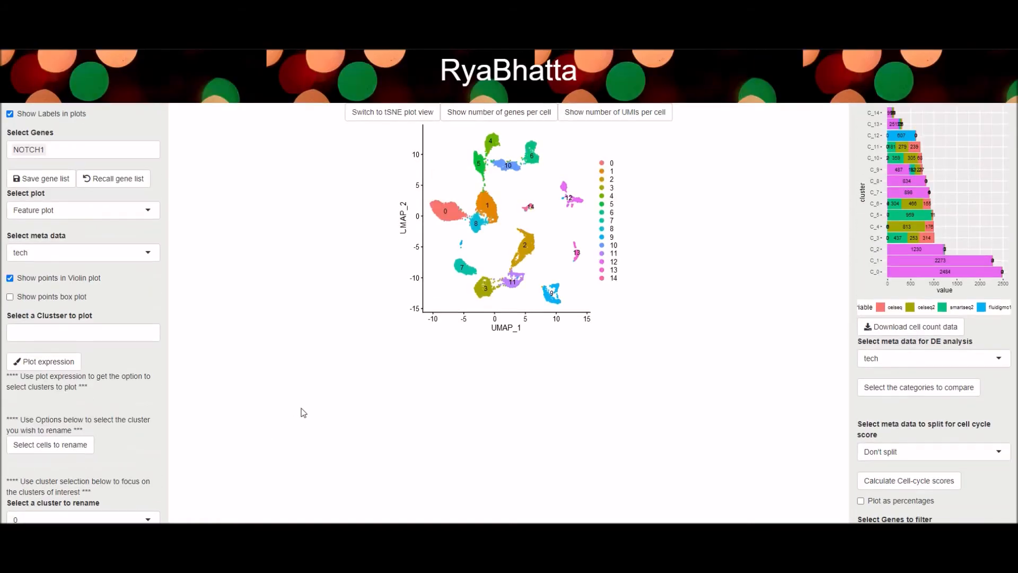
Step: Switch the cluster names to the saved version Identversion_3 and view the UMAP plot
scroll(275, 318, "down", 12)
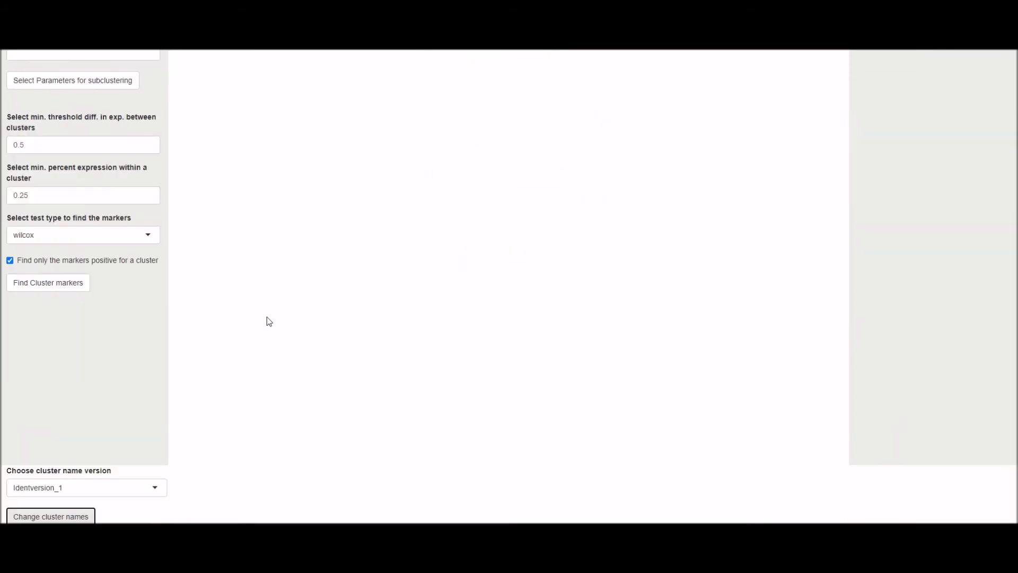
left_click(110, 481)
scroll(79, 493, "down", 1)
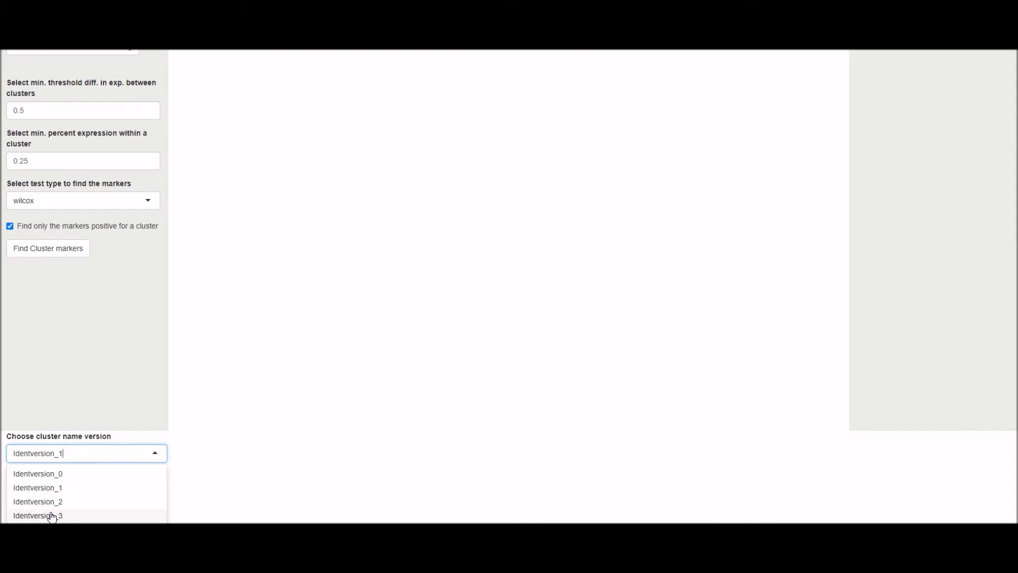
left_click(50, 518)
left_click(49, 515)
scroll(305, 387, "up", 11)
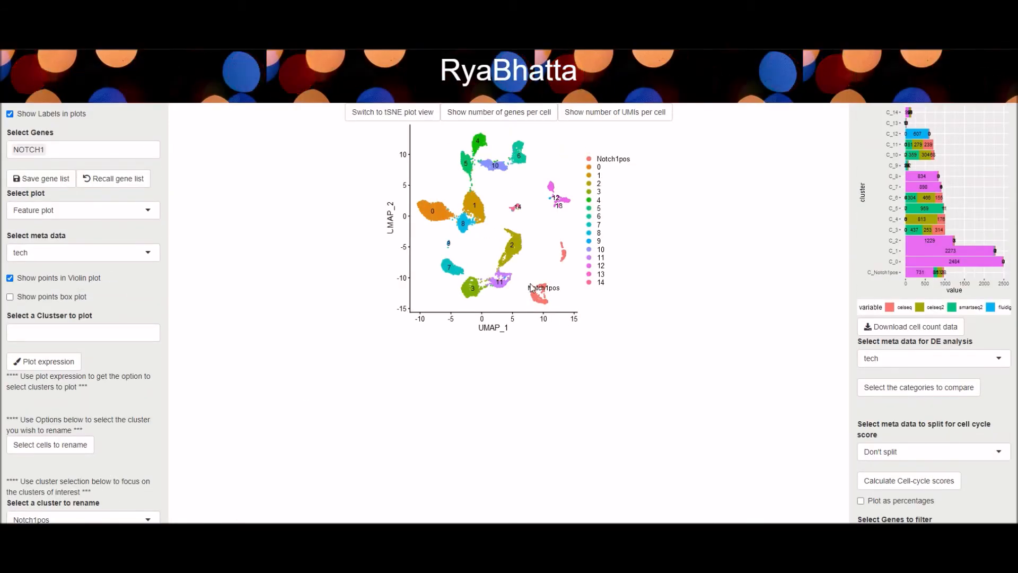
Step: Open the subclustering parameters for Cluster_of_interest, set the number of dims to 10, and create and review a cluster preview
scroll(277, 311, "down", 11)
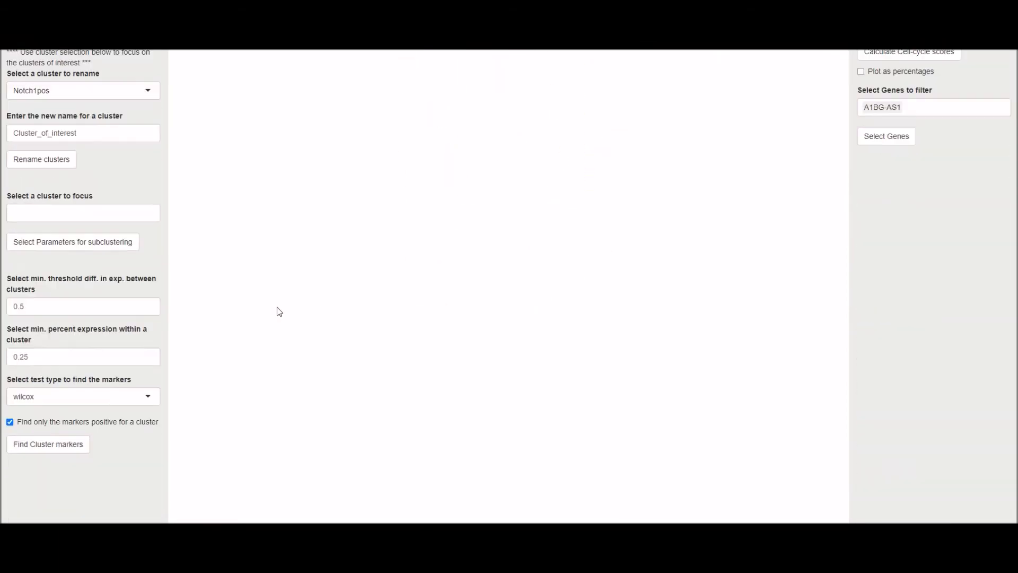
scroll(125, 279, "up", 3)
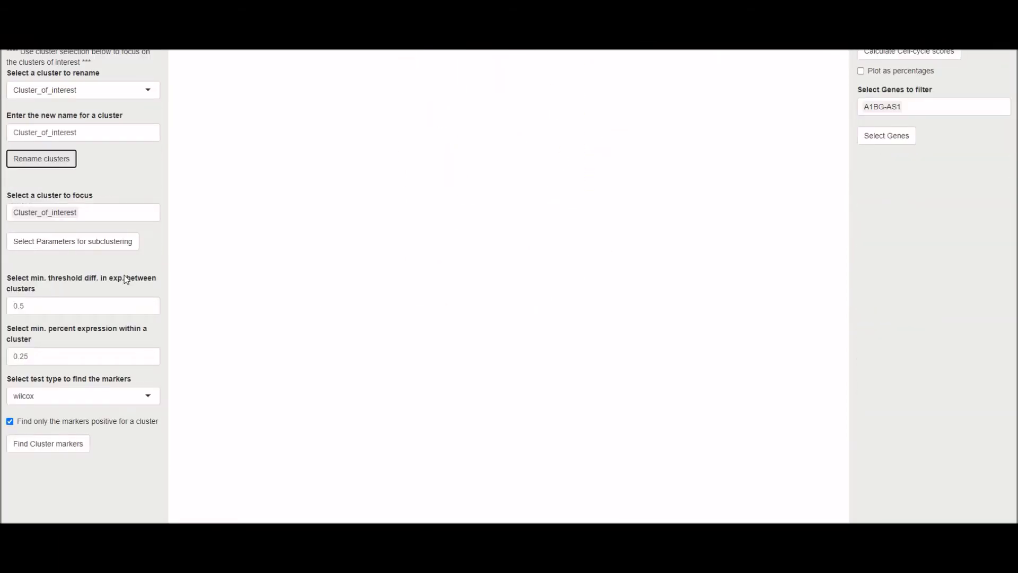
left_click(74, 244)
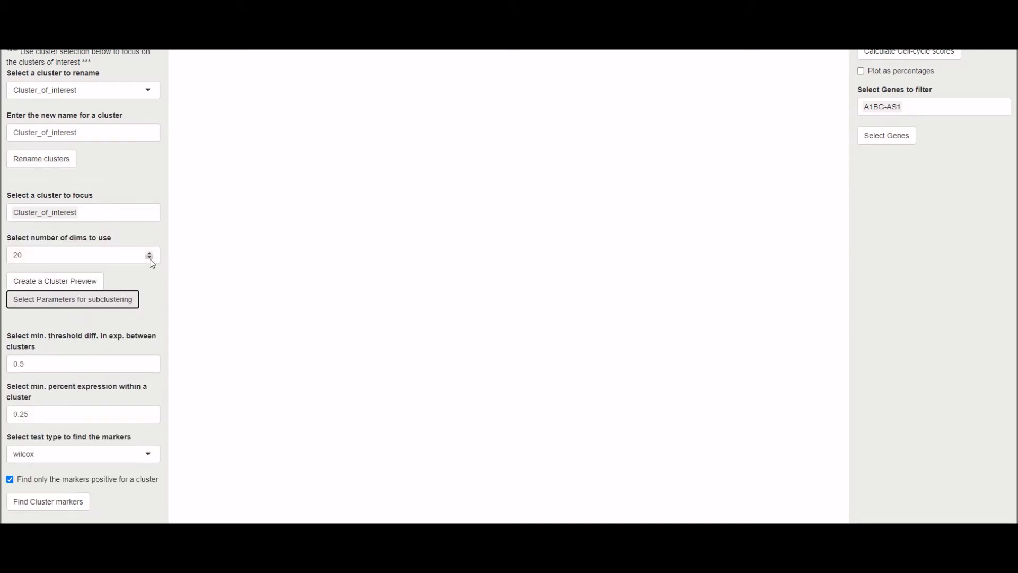
left_click(150, 257)
left_click(150, 257)
left_click(150, 257)
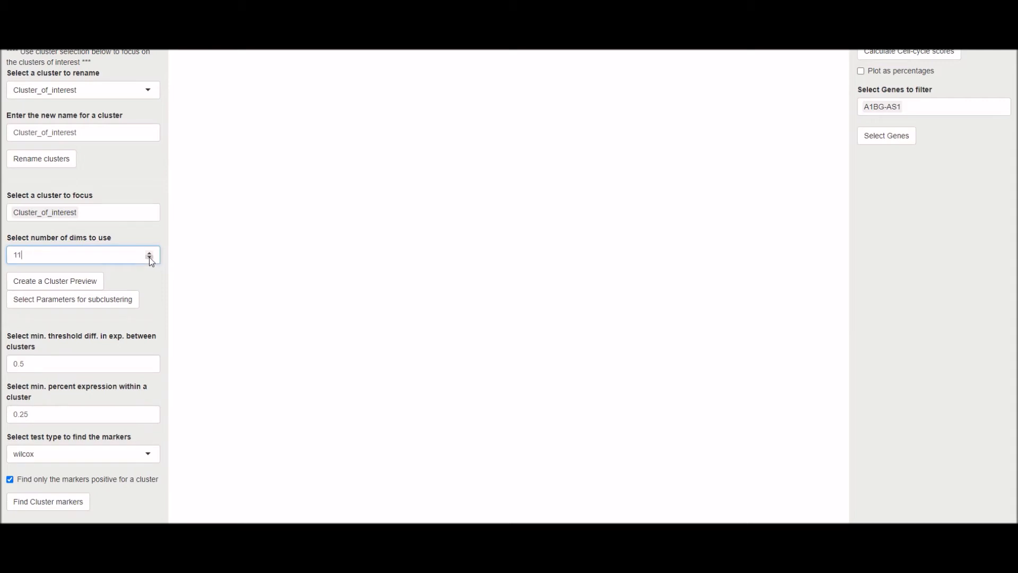
left_click(151, 258)
left_click(56, 282)
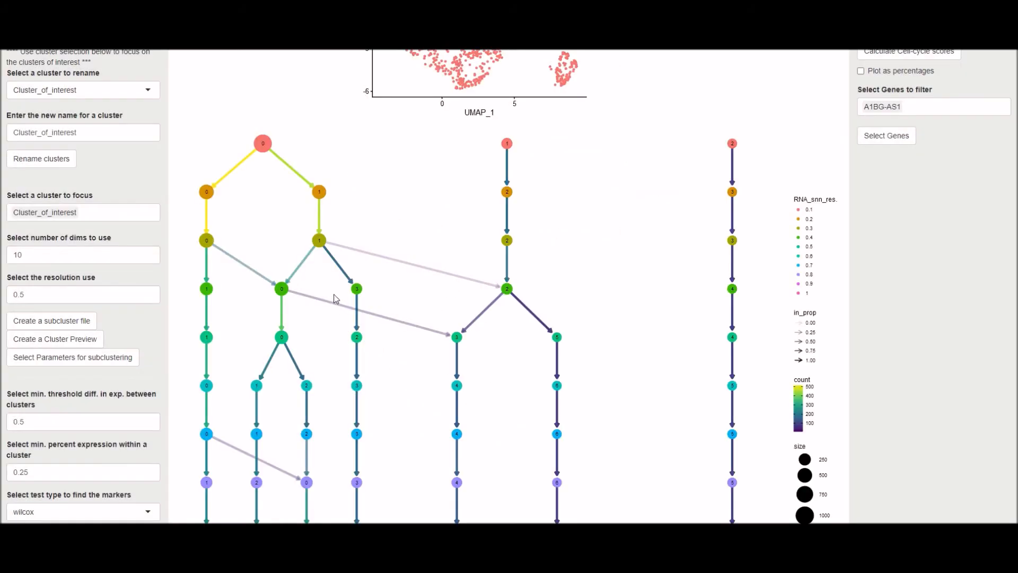
scroll(335, 298, "up", 6)
scroll(370, 295, "down", 2)
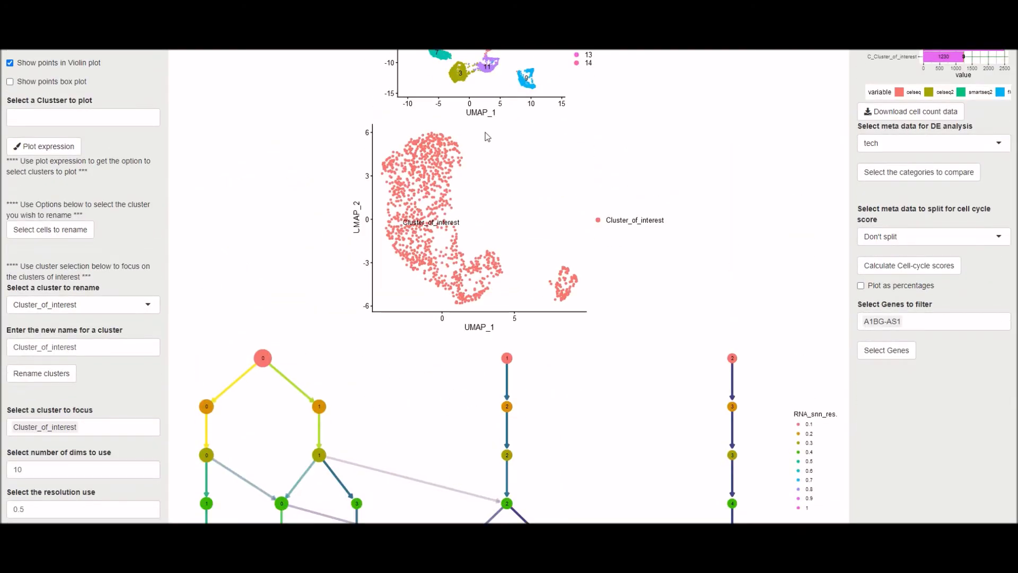
scroll(262, 346, "down", 4)
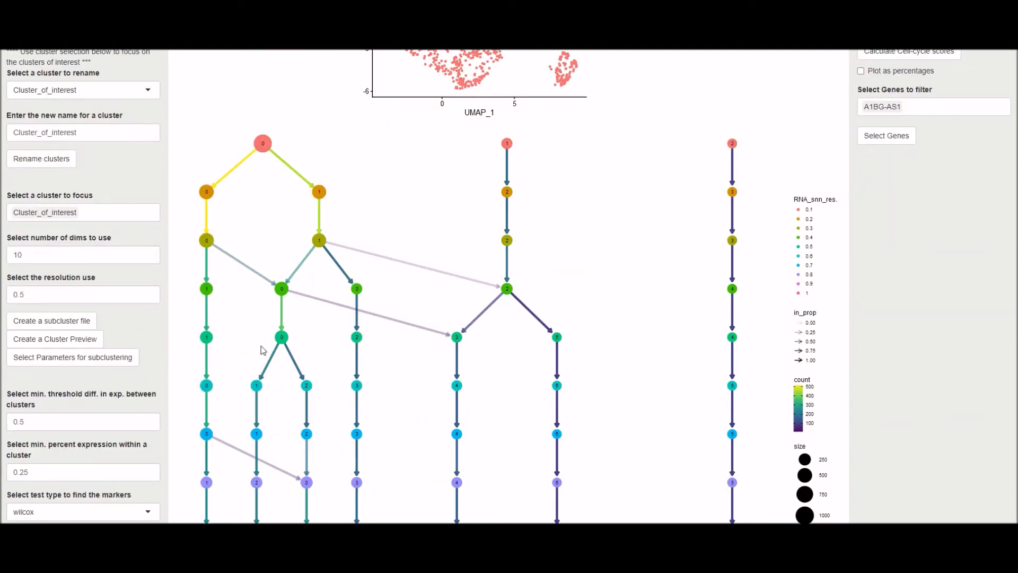
Step: Set the number of dims to 20 and recreate the cluster preview, reviewing the subcluster UMAP and resolution tree
left_click(112, 254)
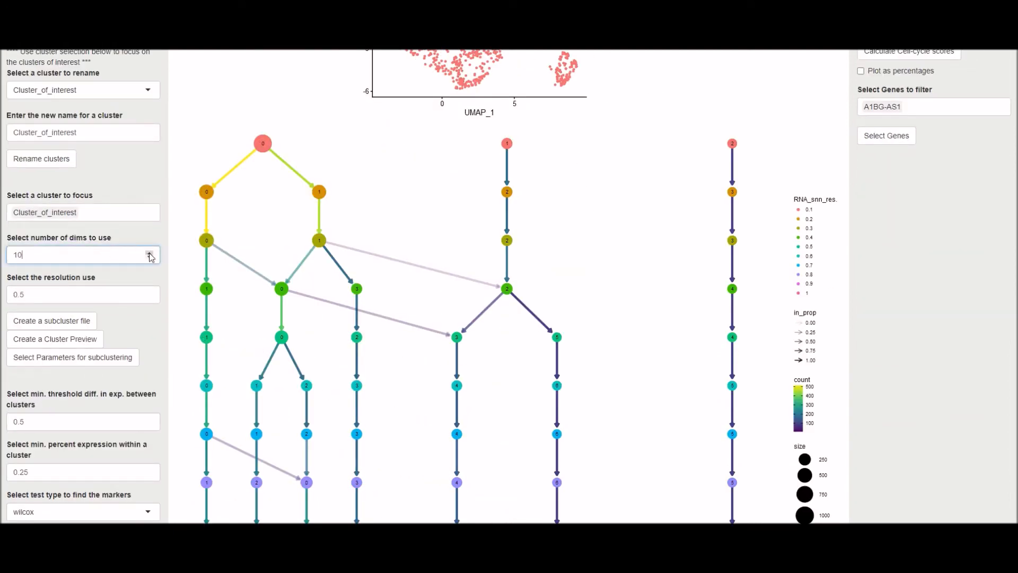
left_click(80, 339)
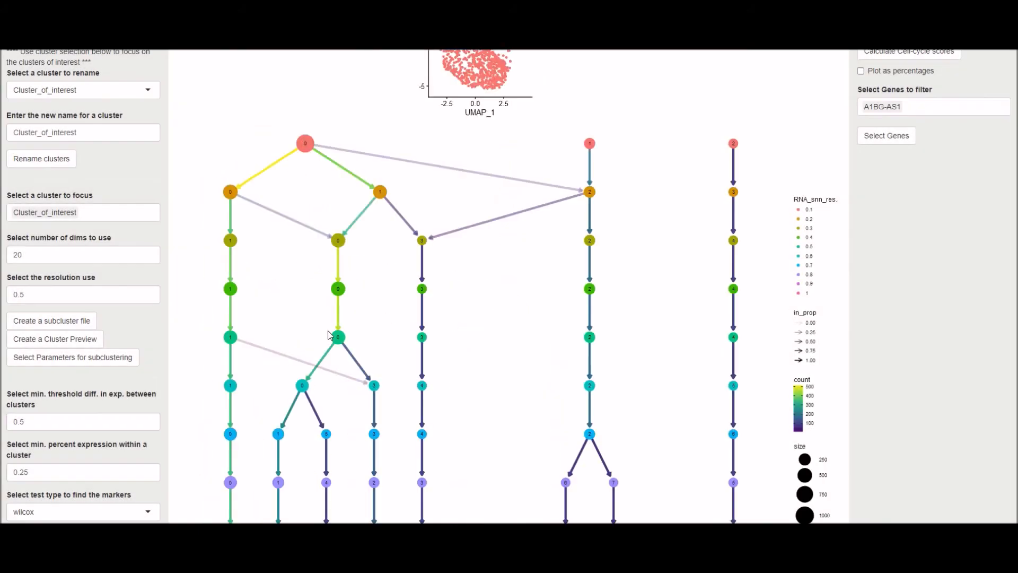
scroll(546, 212, "up", 6)
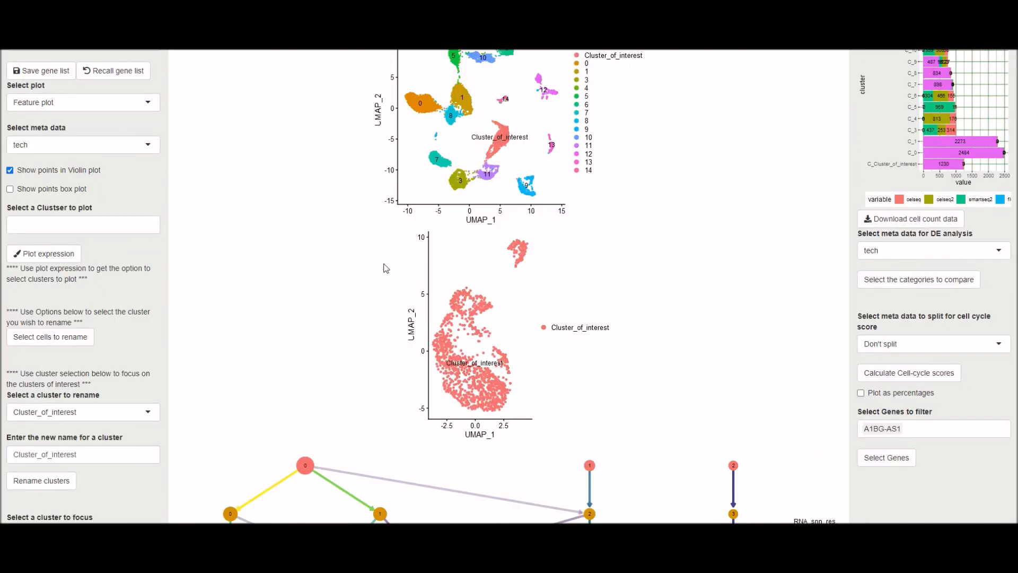
scroll(386, 267, "down", 7)
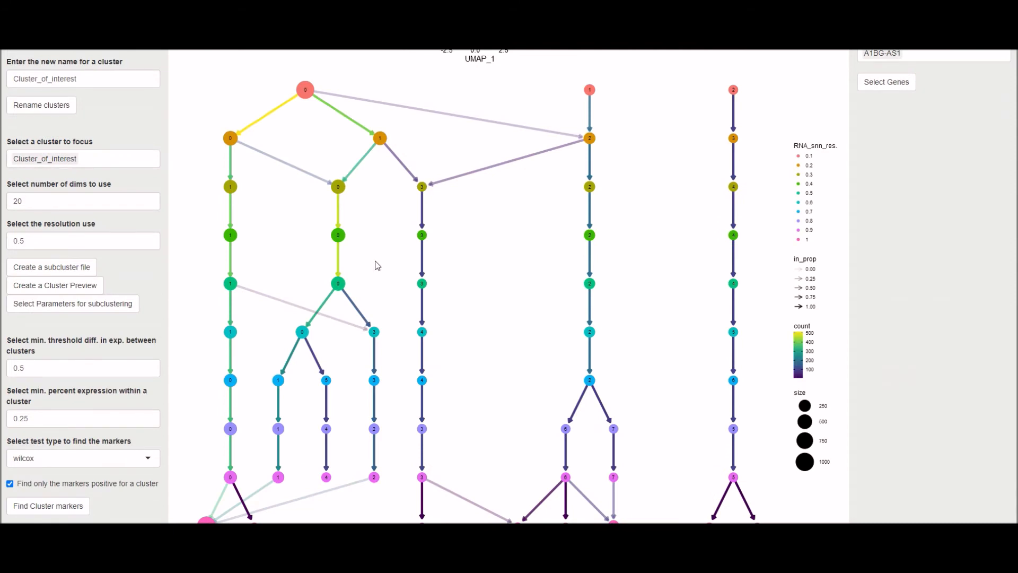
Step: Raise the number of dims to 30, regenerate the cluster preview and examine its UMAP and resolution tree
left_click(148, 207)
left_click(149, 199)
left_click(150, 199)
left_click(149, 198)
left_click(150, 199)
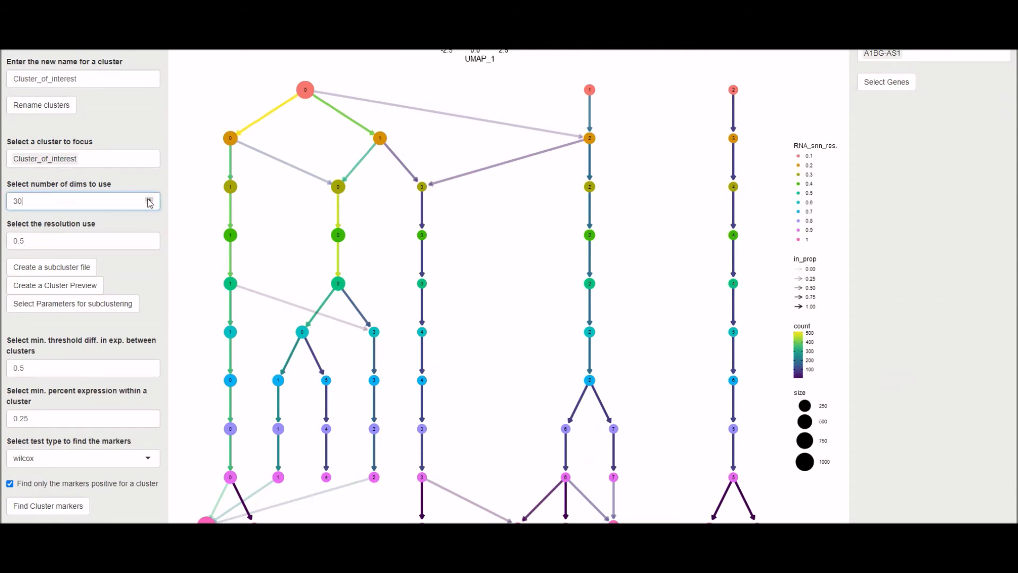
left_click(76, 287)
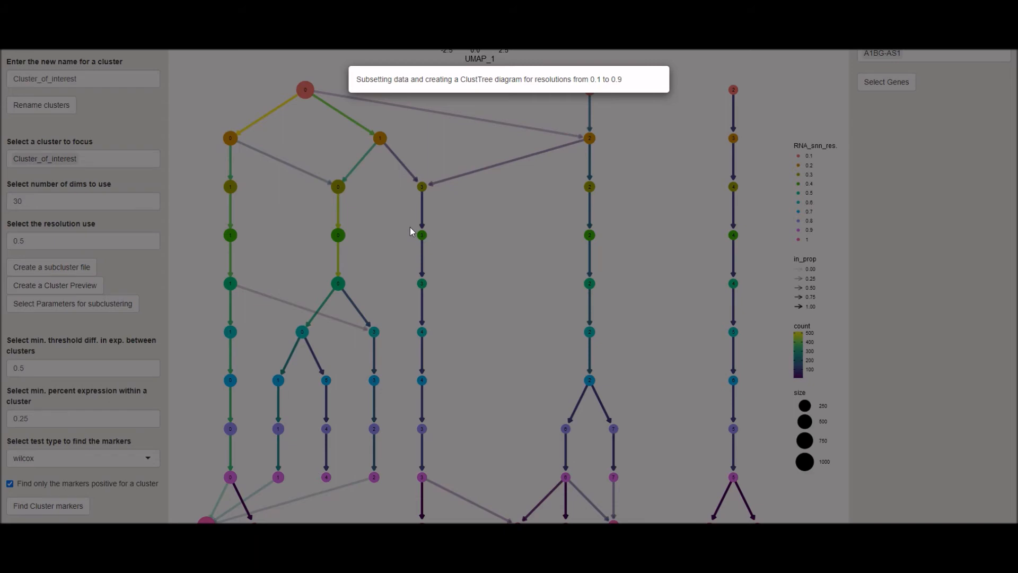
scroll(424, 262, "up", 1)
scroll(426, 261, "up", 4)
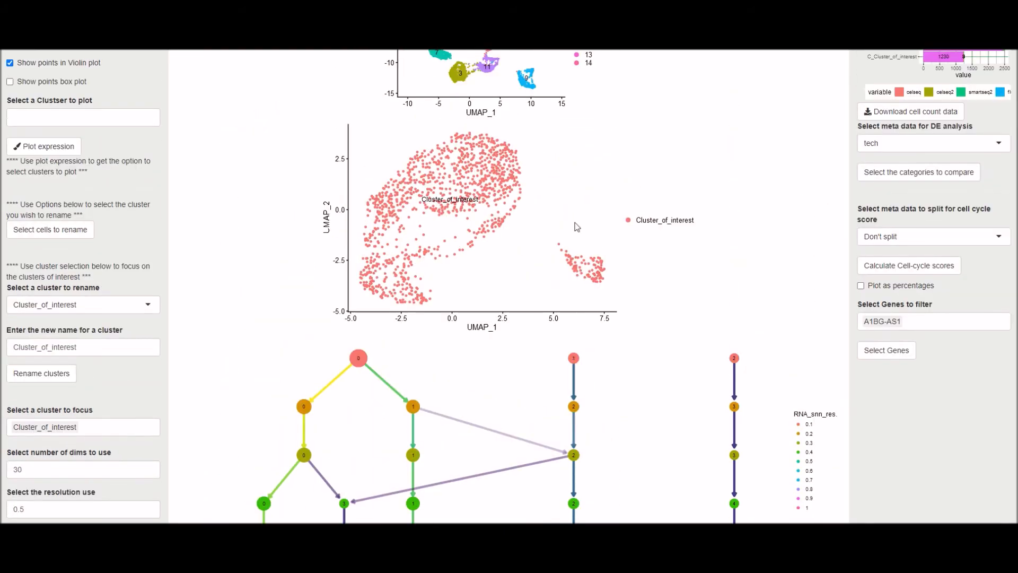
scroll(500, 307, "down", 4)
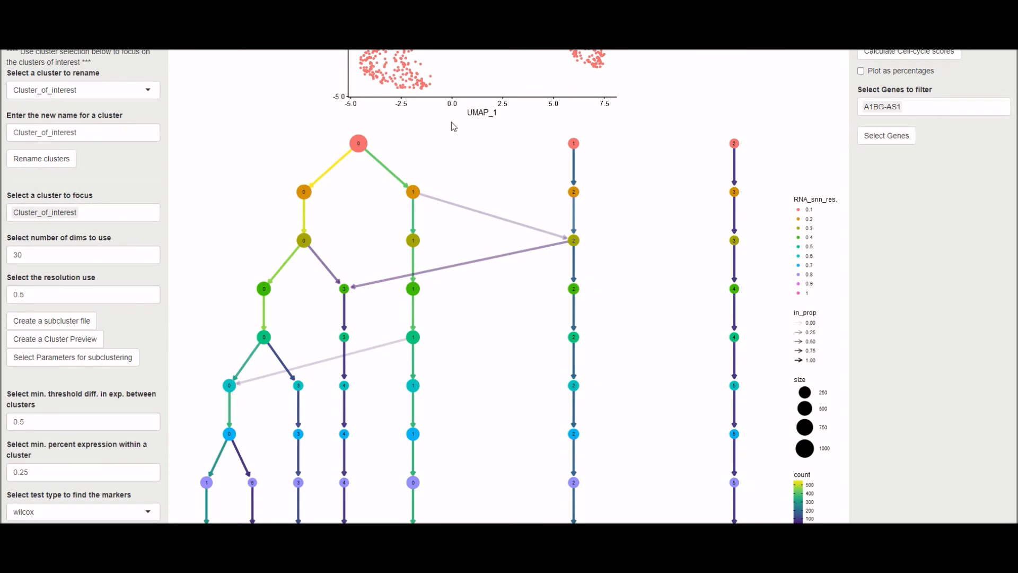
Step: Create the subcluster file for Cluster_of_interest using 30 dims and a resolution of 0.5, and view the resulting UMAP
scroll(453, 397, "down", 3)
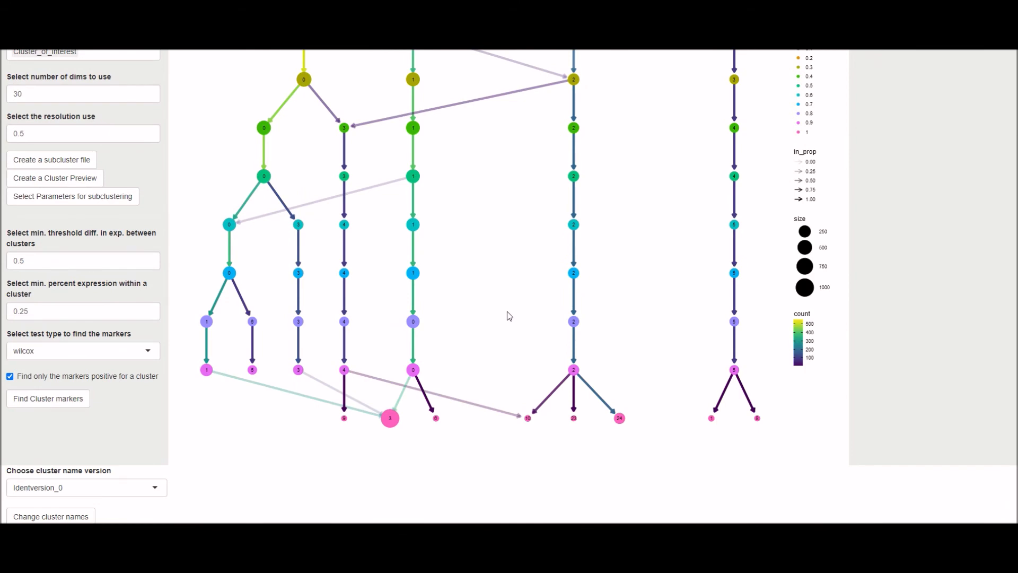
scroll(505, 310, "up", 3)
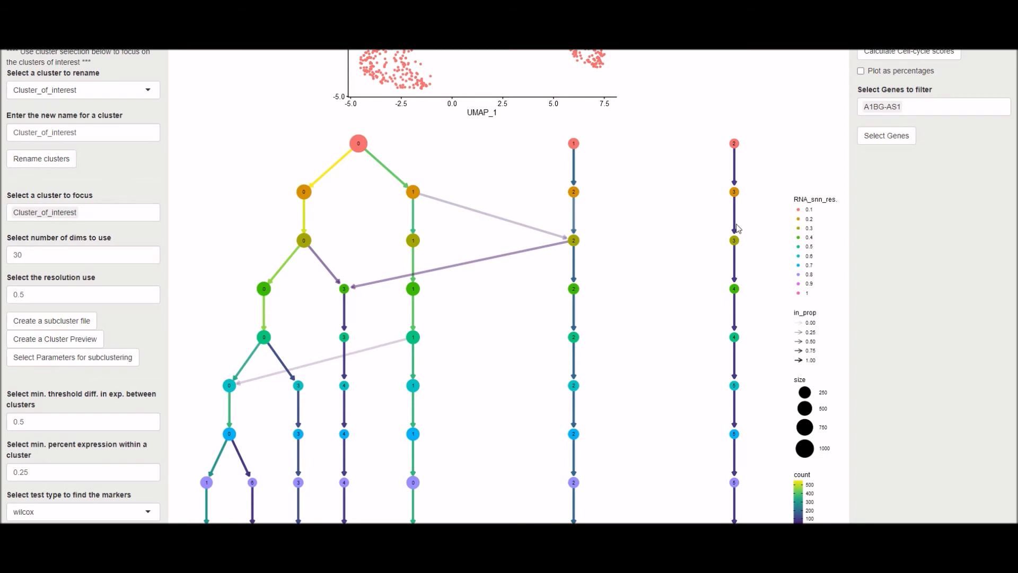
left_click(63, 295)
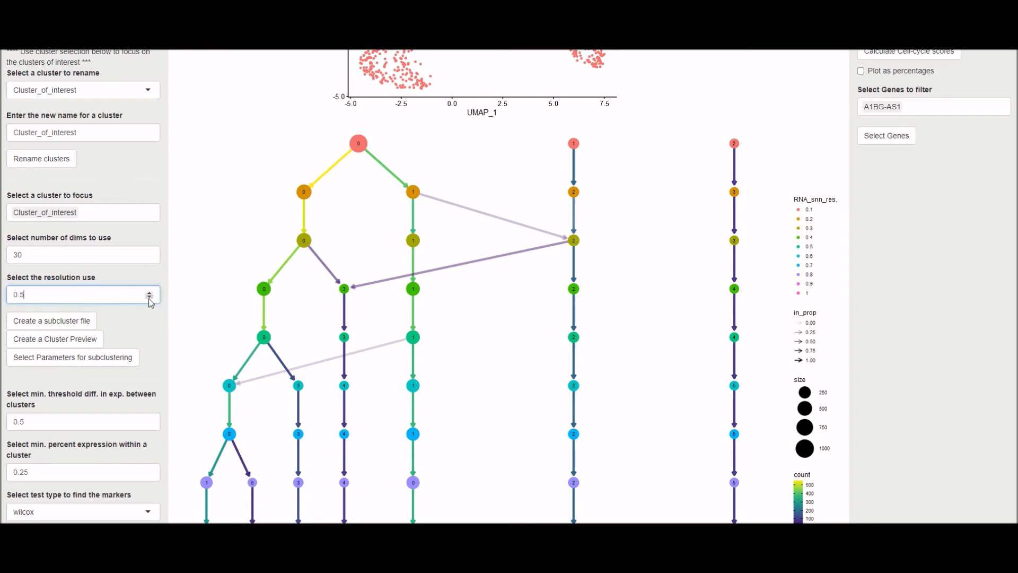
left_click(79, 320)
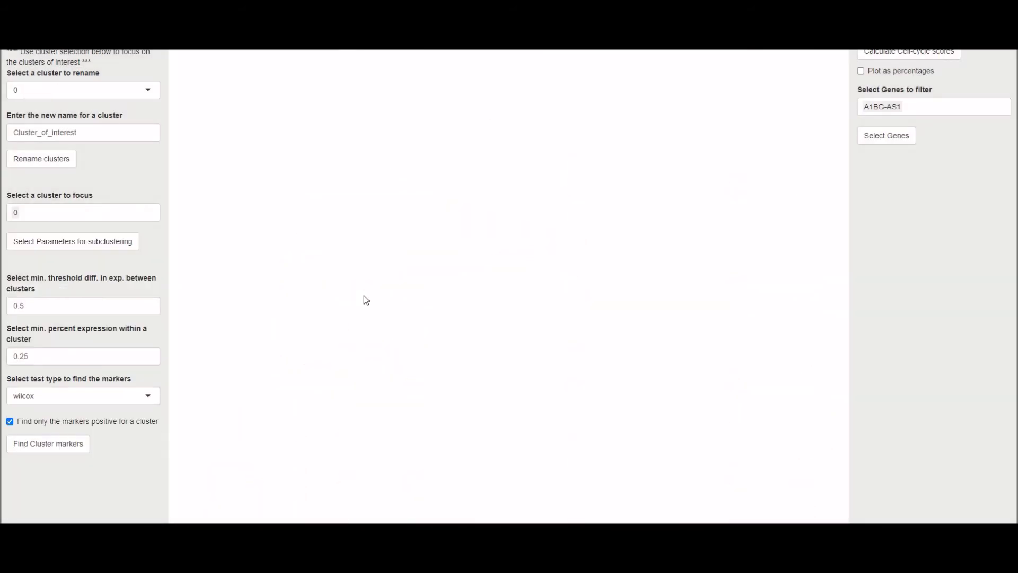
scroll(428, 303, "up", 8)
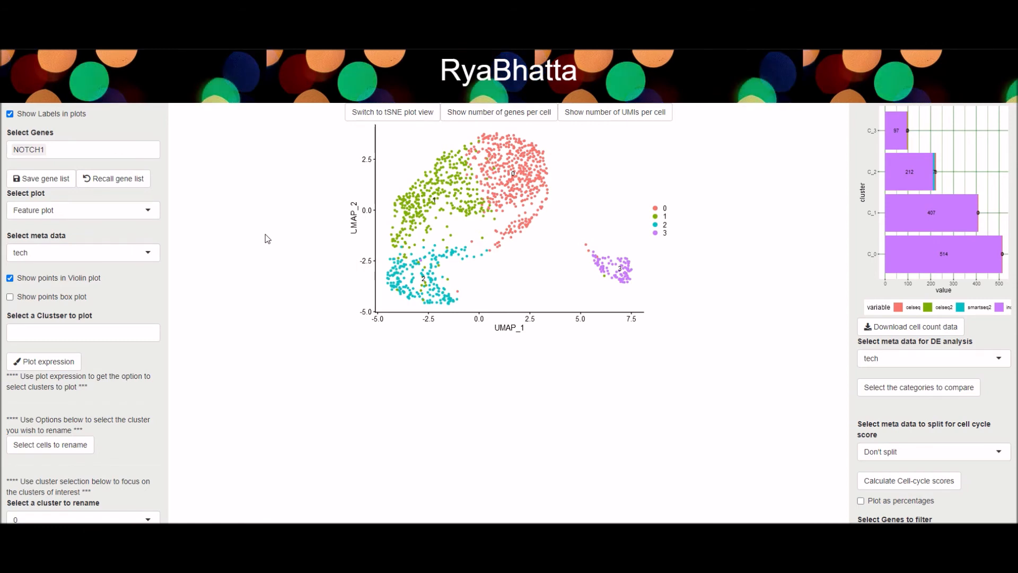
Step: Find the positive cluster markers with the wilcox test, and review the marker heatmap and gene table
scroll(268, 238, "down", 8)
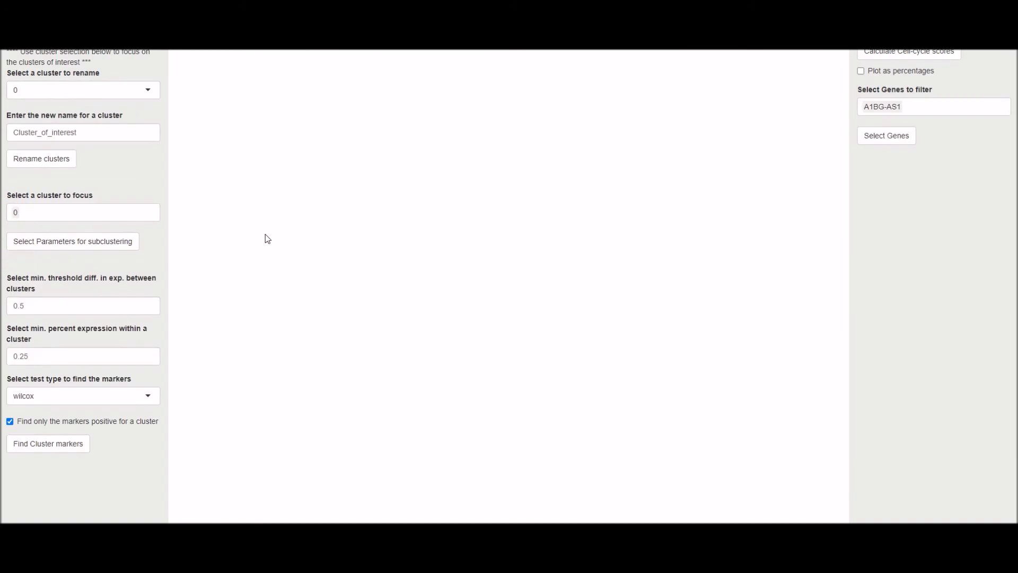
left_click(67, 447)
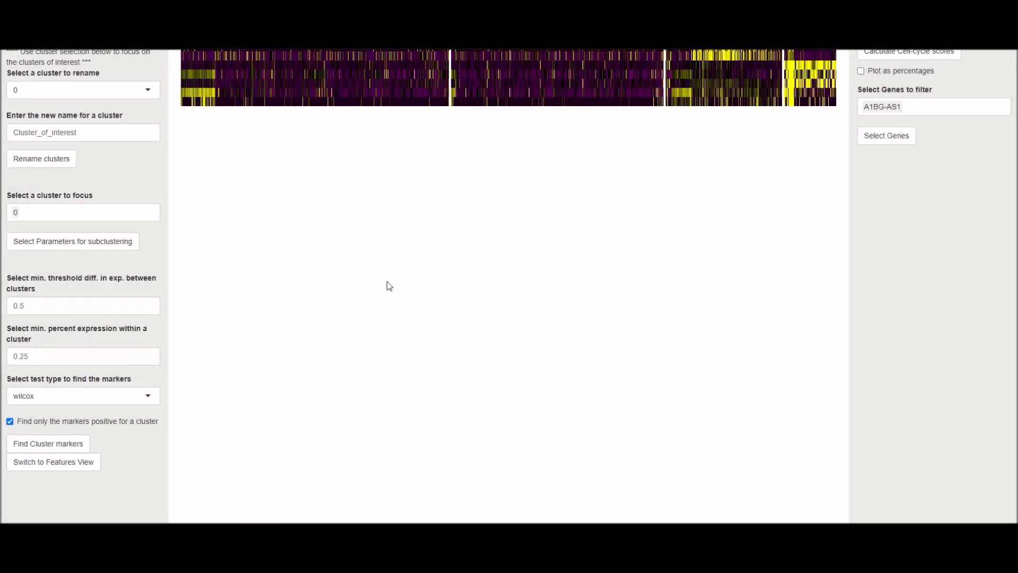
scroll(390, 286, "up", 5)
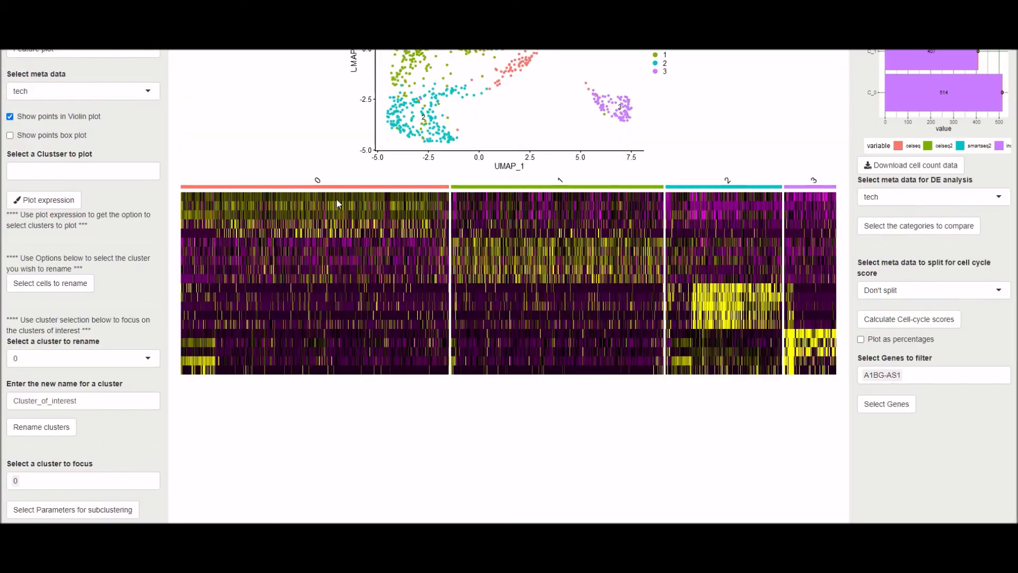
scroll(339, 338, "down", 5)
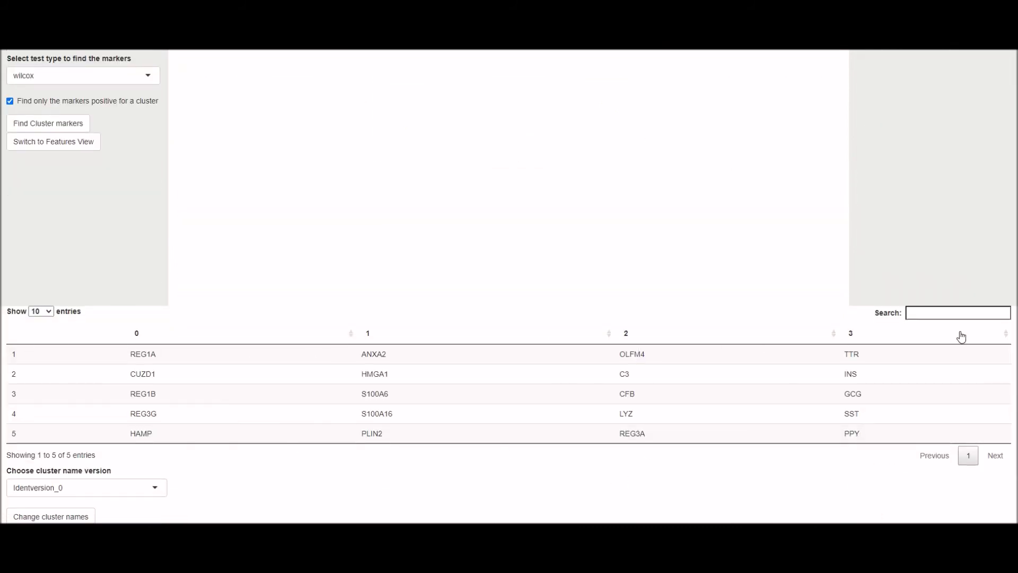
Step: Switch the markers to the features view and plot the expression of HMGA1 from the marker table
left_click(72, 147)
scroll(186, 241, "up", 14)
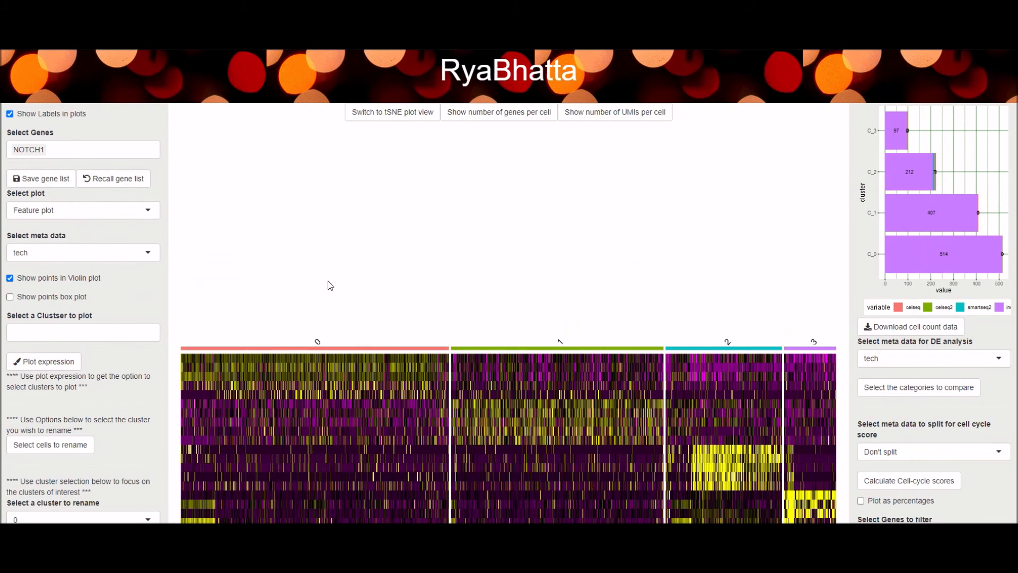
scroll(300, 302, "down", 14)
left_click(375, 374)
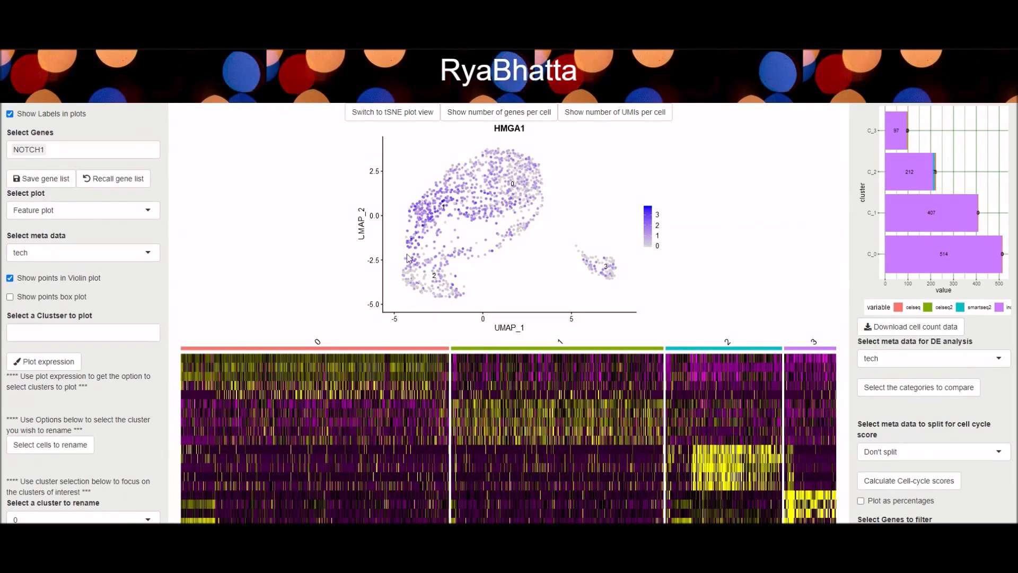
Step: Plot the marker genes REG1A, CFB and SST in turn from the marker table to compare their UMAP expression
scroll(385, 322, "down", 9)
scroll(385, 322, "down", 5)
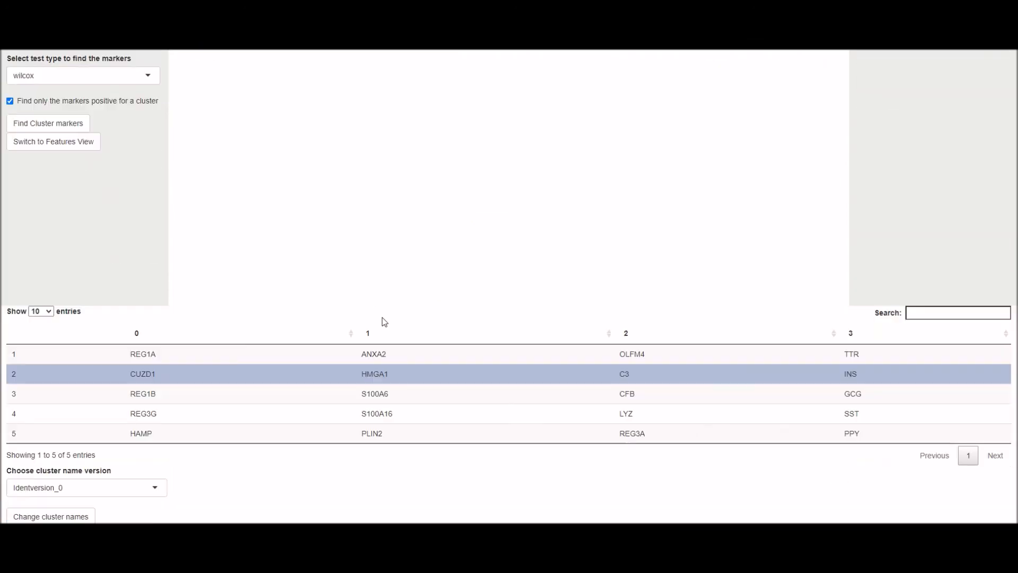
left_click(138, 354)
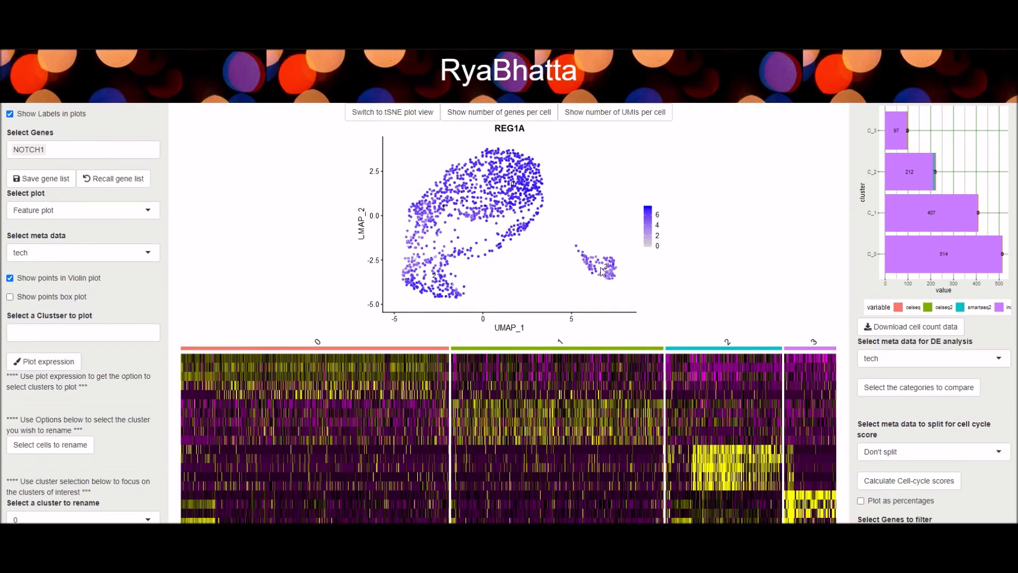
scroll(498, 305, "down", 10)
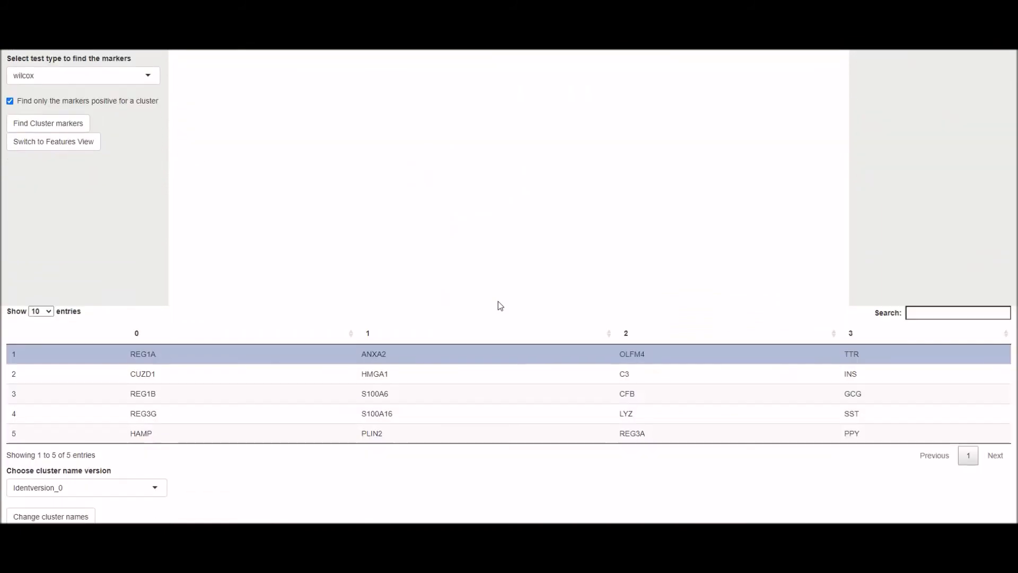
left_click(629, 393)
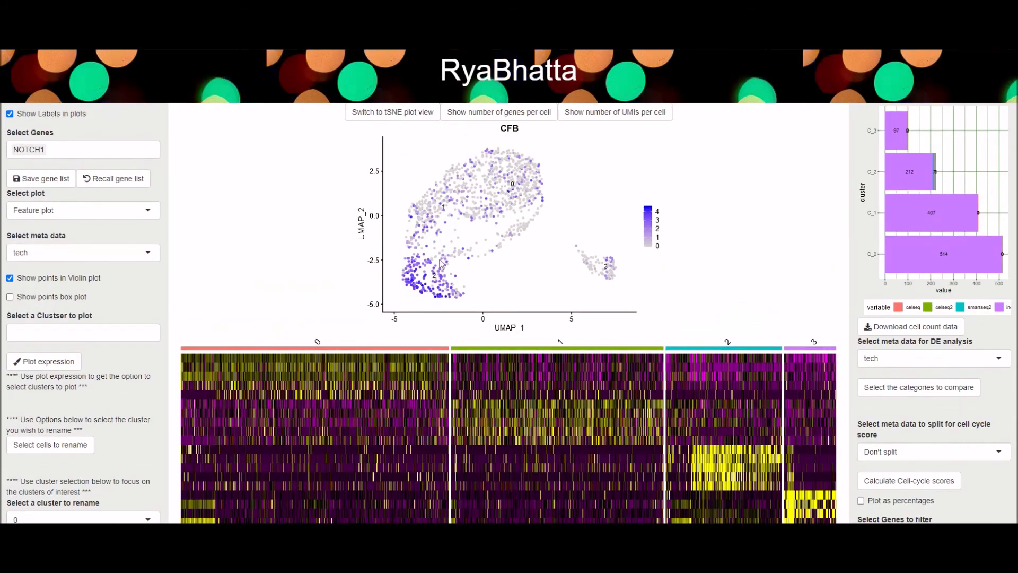
scroll(590, 374, "down", 10)
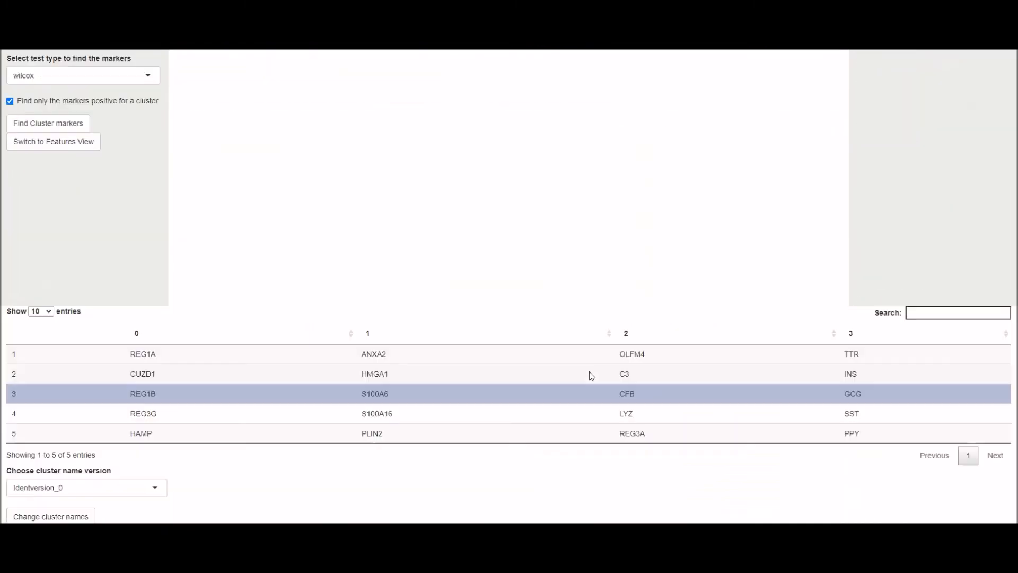
left_click(854, 414)
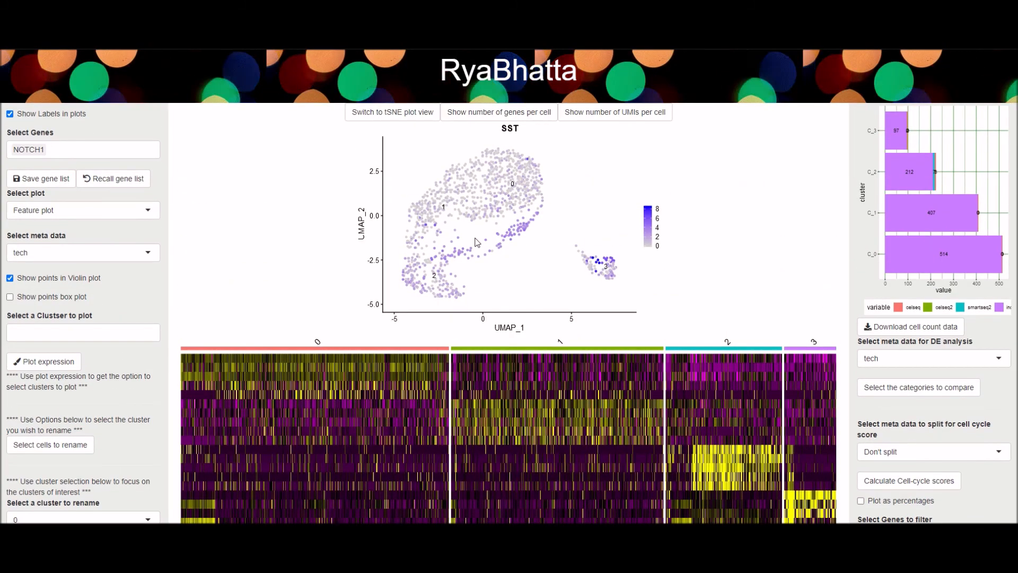
Step: Set the expression plot's meta data to Don't split and plot NOTCH1 expression on the subclustered UMAP
scroll(259, 280, "down", 10)
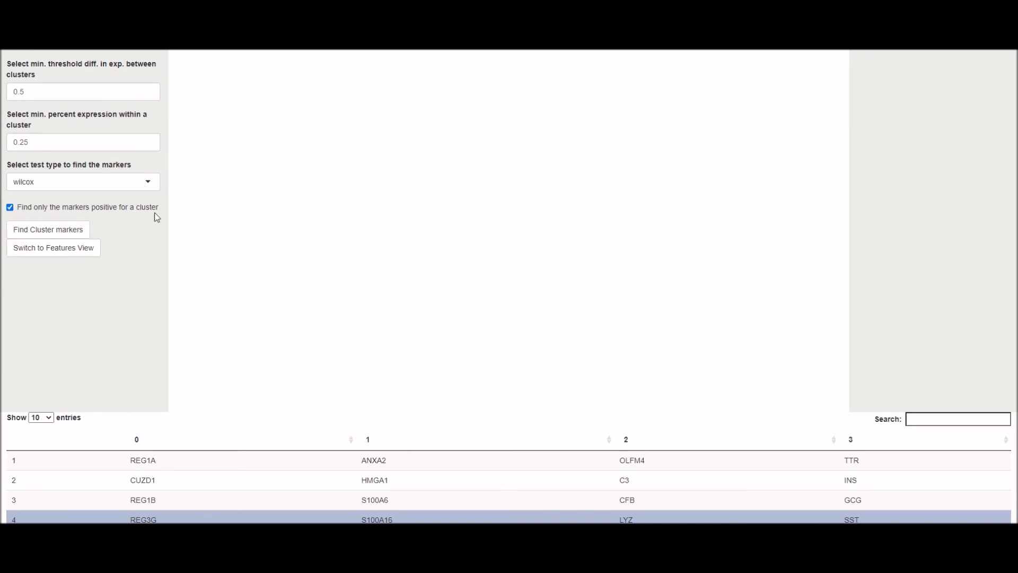
scroll(234, 250, "up", 10)
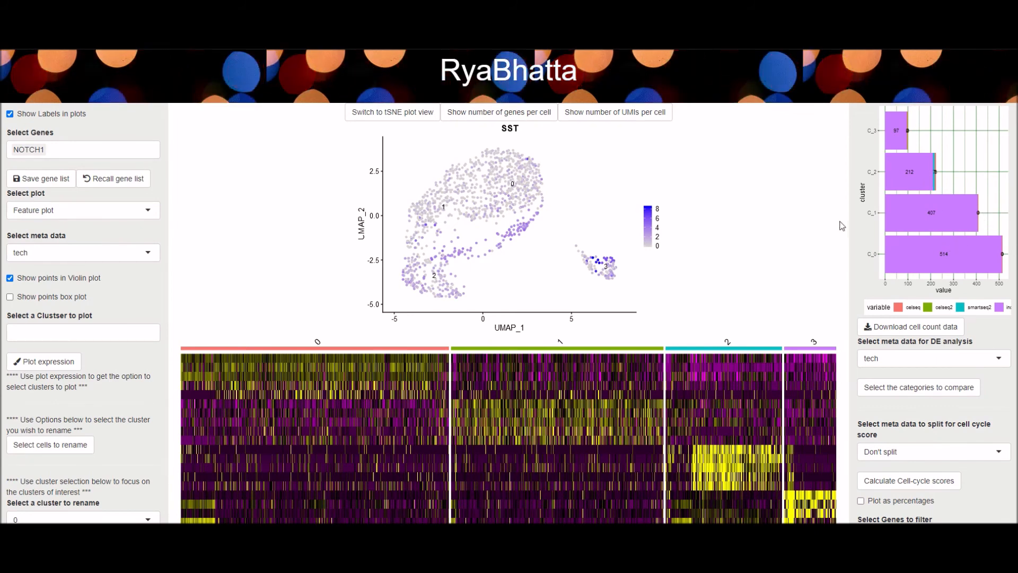
left_click(50, 252)
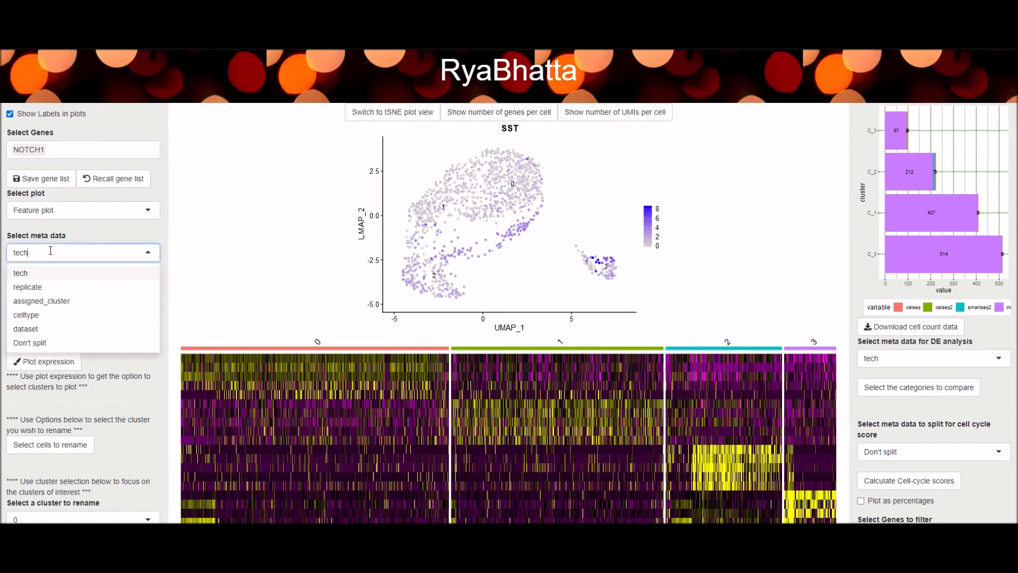
left_click(42, 343)
left_click(46, 358)
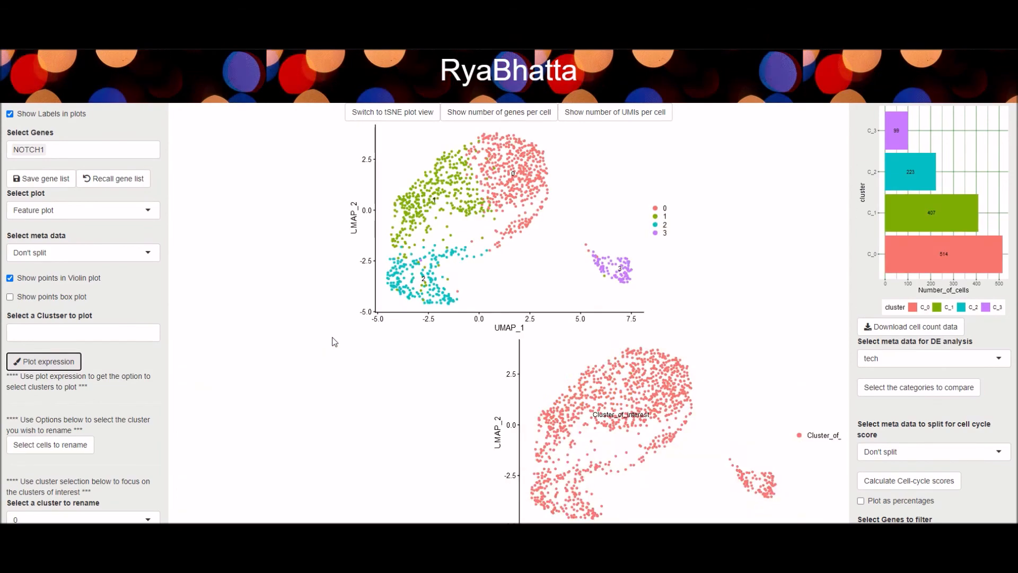
scroll(332, 330, "down", 3)
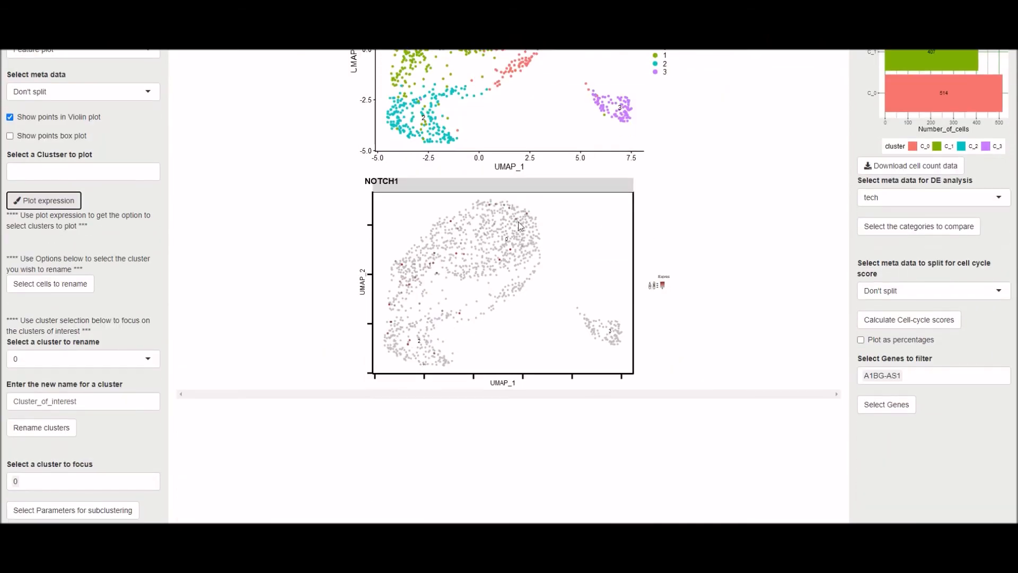
scroll(915, 241, "up", 3)
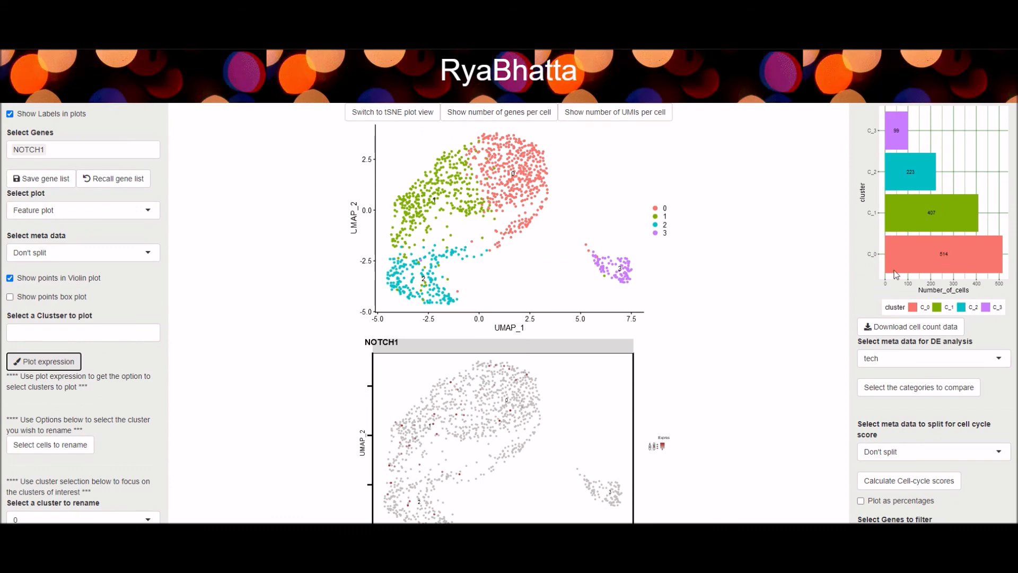
Step: Check the meta data choices for DE analysis, and calculate the cell-cycle scores with Don't split
left_click(894, 364)
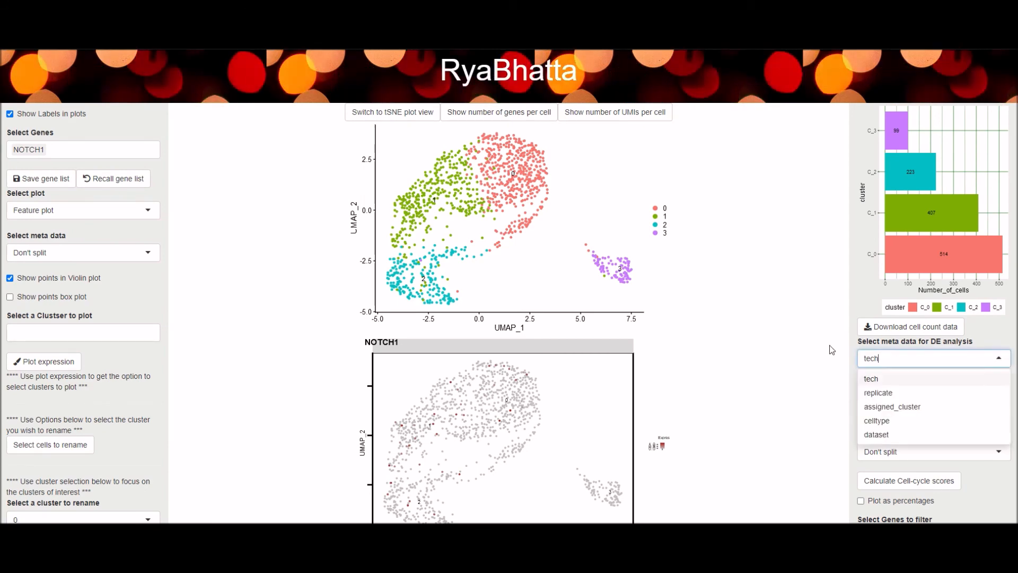
left_click(907, 363)
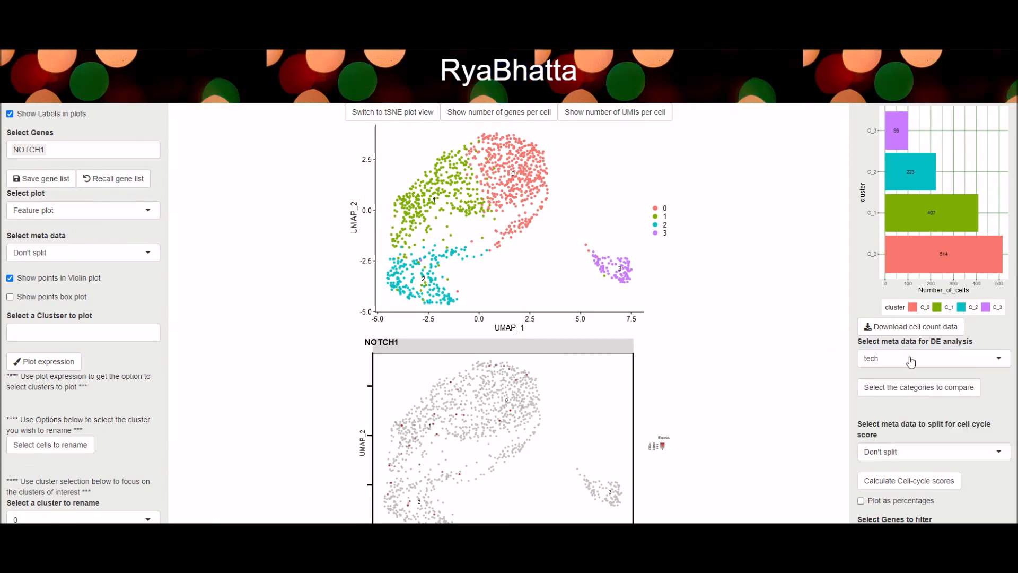
scroll(831, 297, "down", 3)
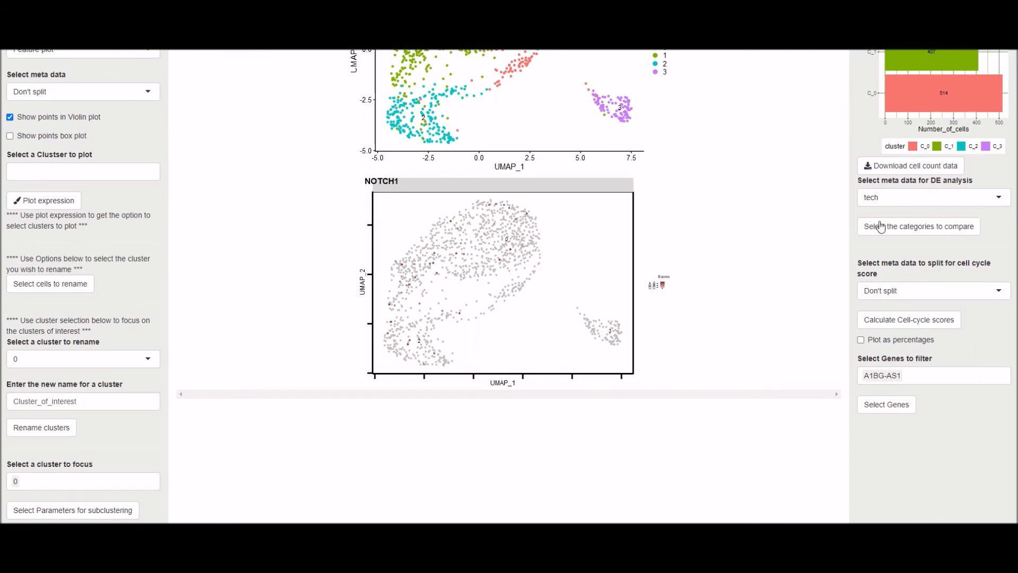
left_click(913, 298)
left_click(750, 285)
left_click(881, 321)
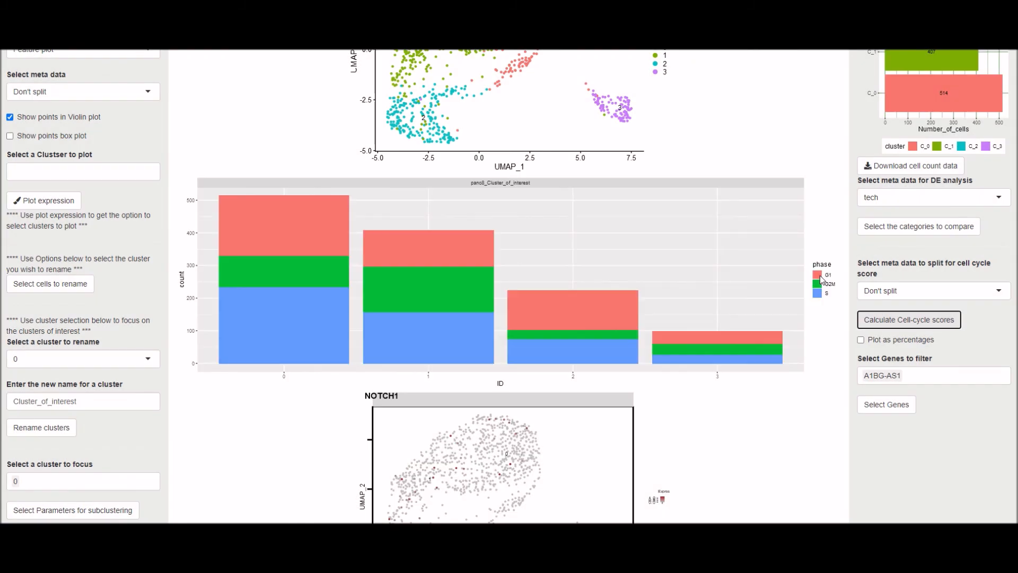
Step: Show the cell-cycle phase plot as percentages, and switch it back to cell counts
left_click(860, 340)
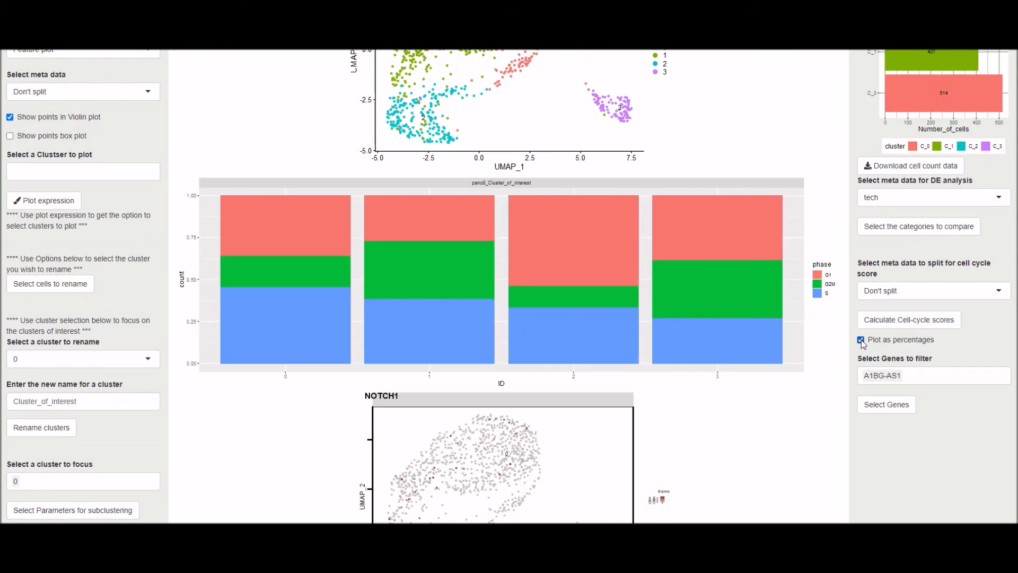
left_click_drag(829, 255, 808, 261)
left_click(860, 340)
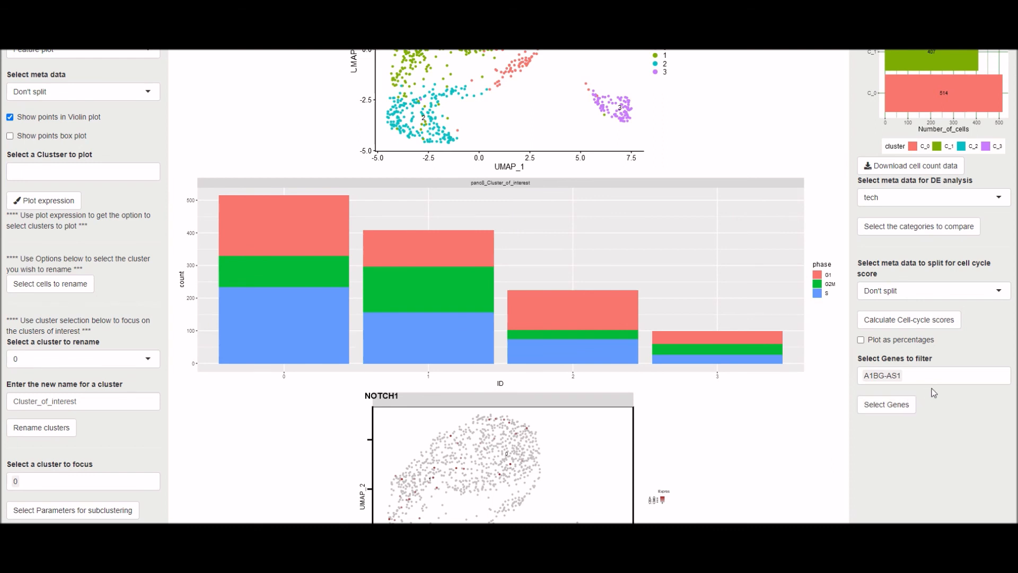
Step: Replace the gene to filter with NOTCH1 and NOS3, and load their expression cutoff settings
left_click(917, 376)
type("Notch1")
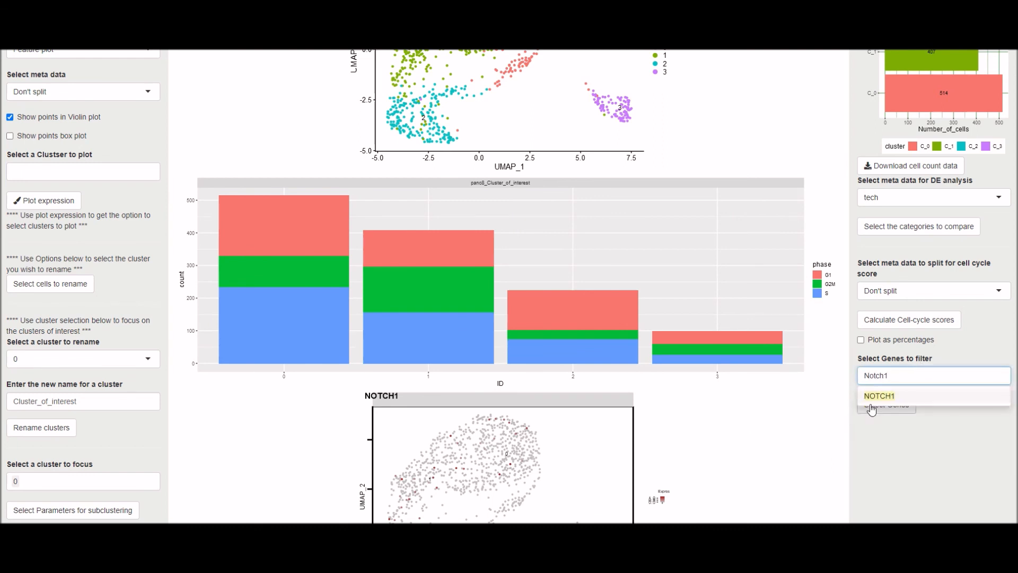
left_click(886, 395)
type("NOS3")
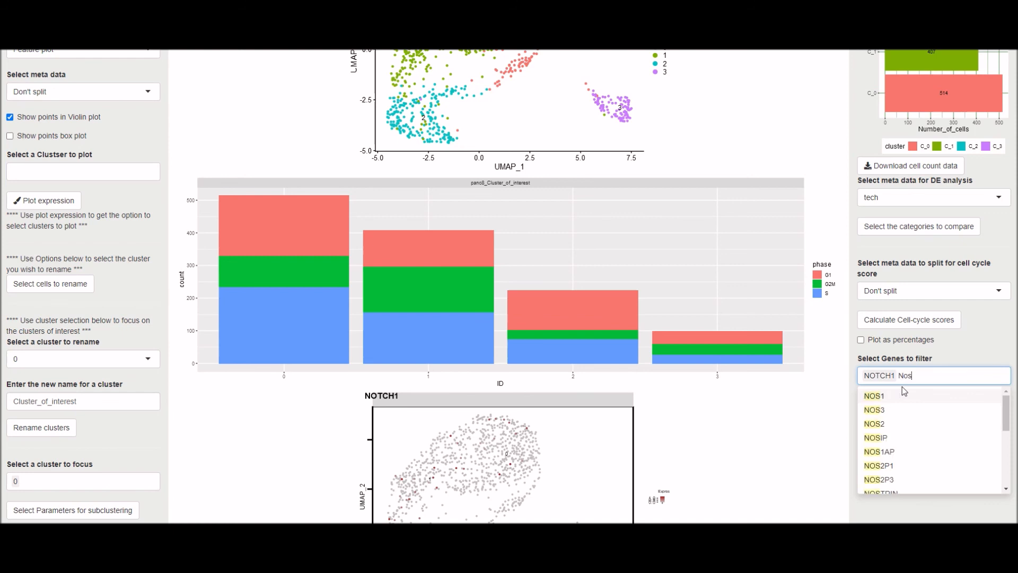
left_click(896, 395)
left_click(815, 407)
left_click(870, 405)
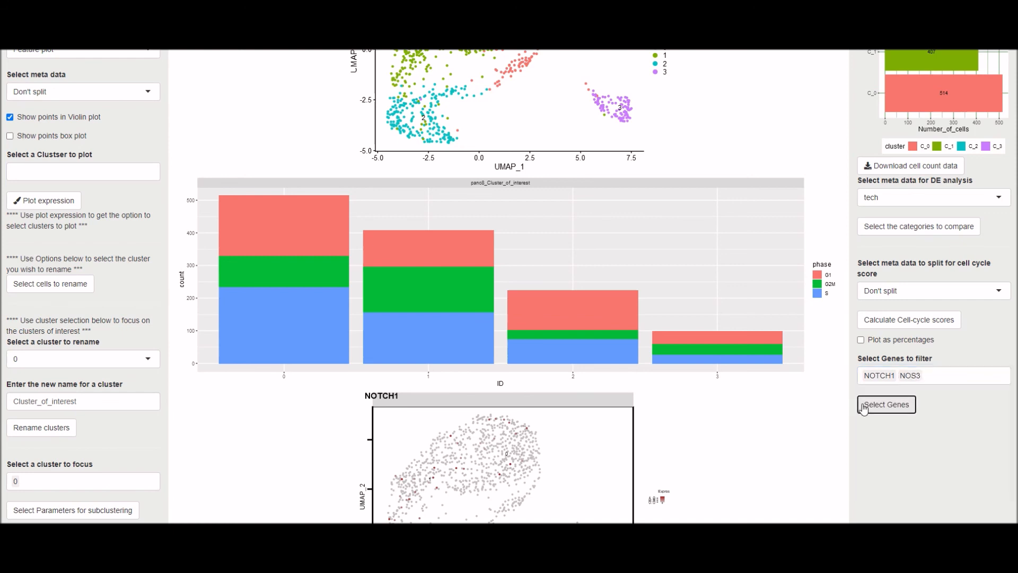
Step: Set the minimum expression cutoffs to 0.34 for NOTCH1 and 0.22 for NOS3, and select the cells based on them
scroll(840, 408, "down", 2)
left_click_drag(862, 335, 894, 342)
left_click_drag(863, 388, 895, 389)
left_click(902, 424)
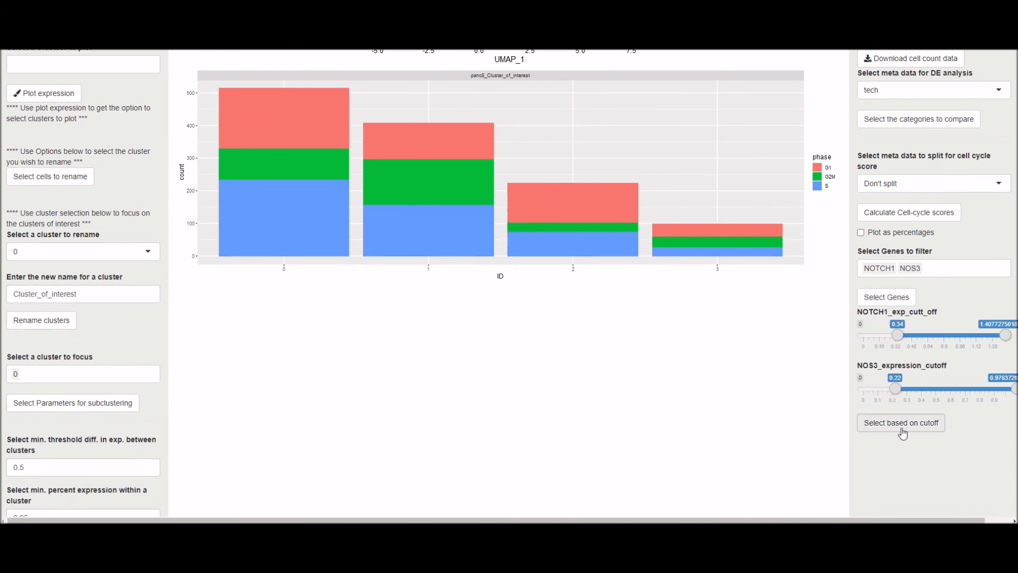
scroll(716, 330, "up", 1)
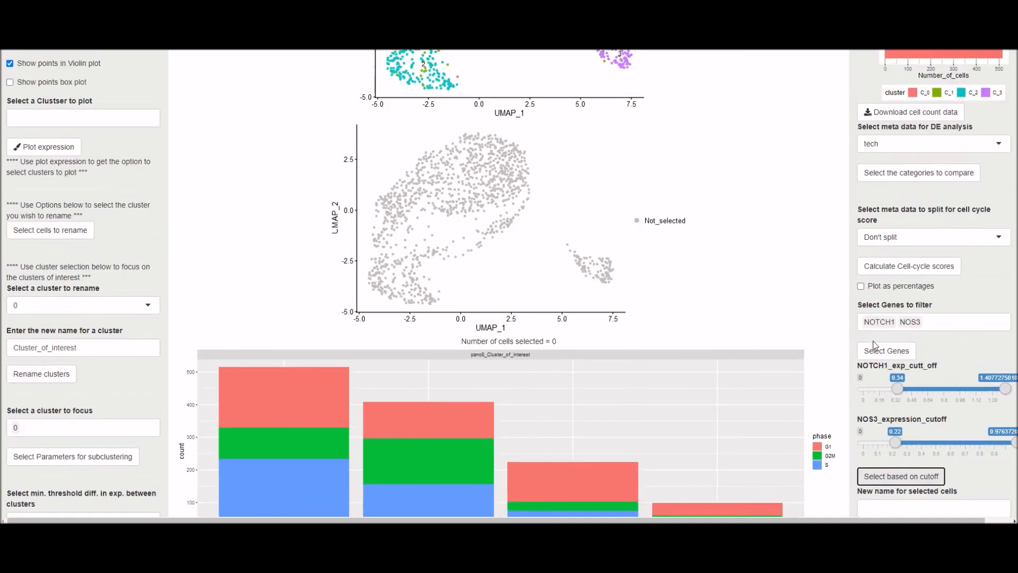
Step: Lower the minimum expression cutoffs to 0.2 for NOTCH1 and 0 for NOS3, and reselect the cells
left_click_drag(896, 390, 884, 390)
left_click(885, 475)
left_click_drag(900, 443, 863, 443)
left_click(885, 476)
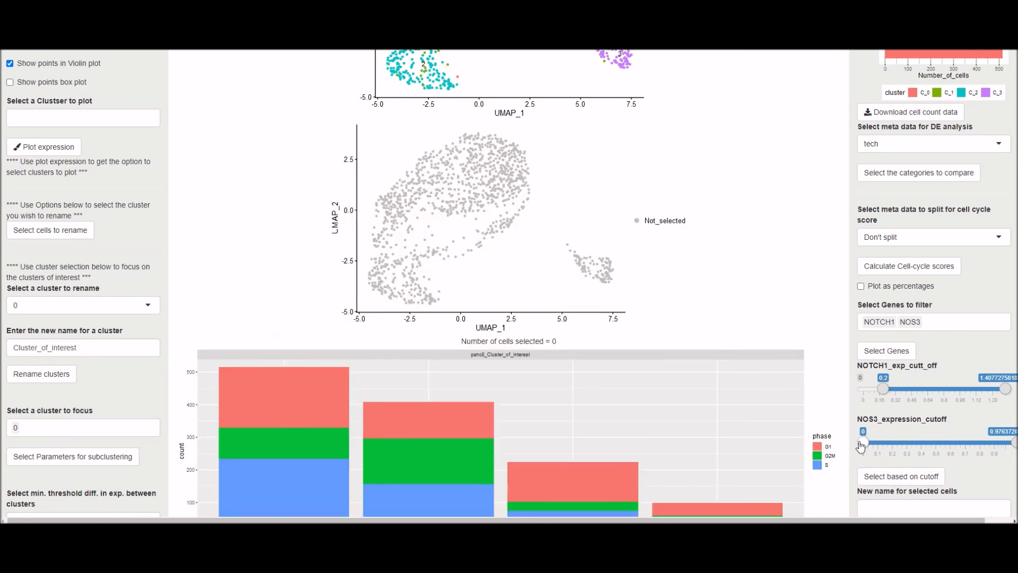
Step: Select the cells that meet the current NOTCH1 and NOS3 expression cutoffs, and rename the selected cells as Notch1pos
left_click(884, 477)
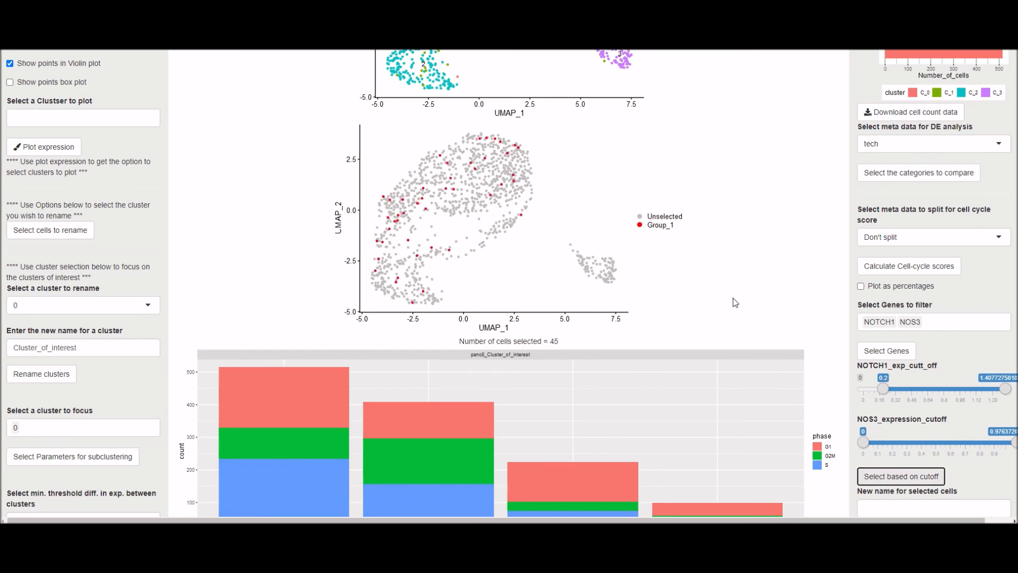
scroll(735, 302, "down", 4)
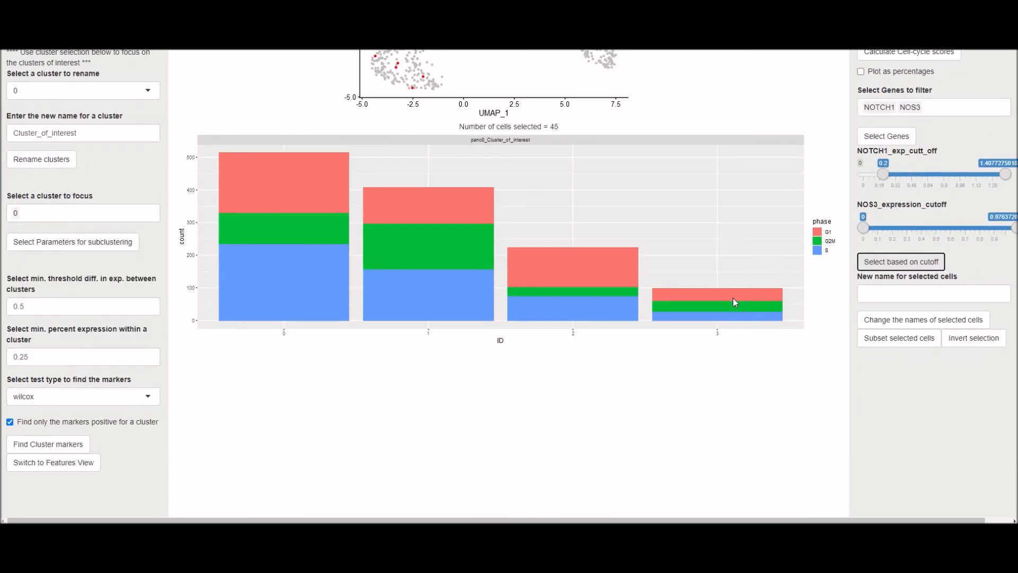
scroll(735, 302, "up", 2)
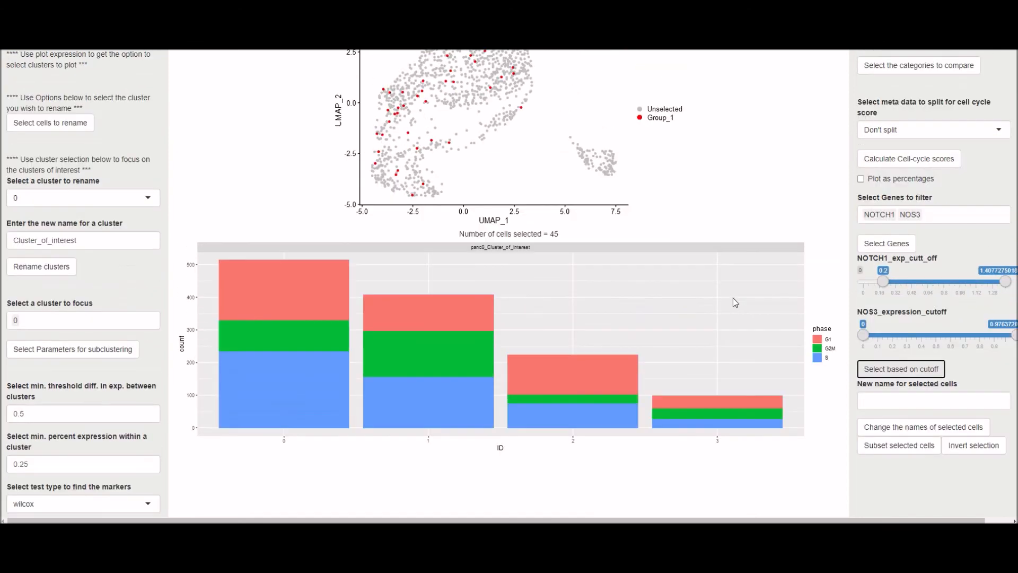
left_click(895, 395)
type("Notch1pos")
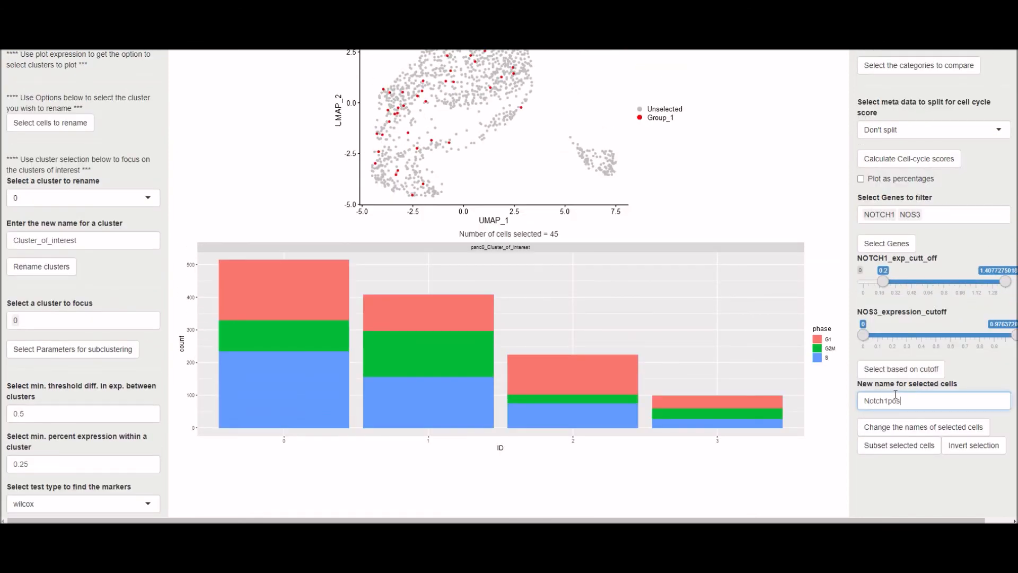
left_click(909, 427)
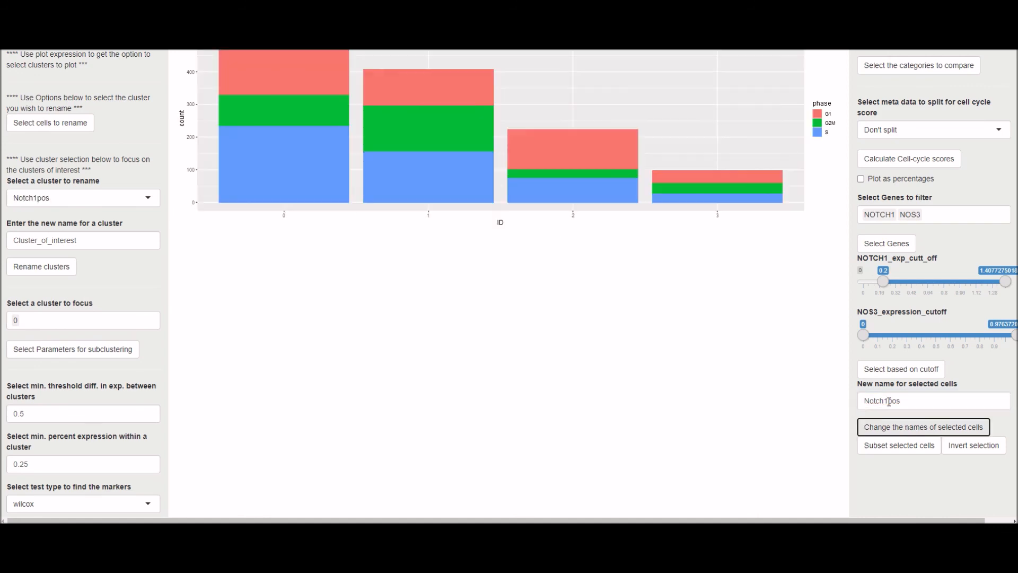
scroll(663, 270, "up", 6)
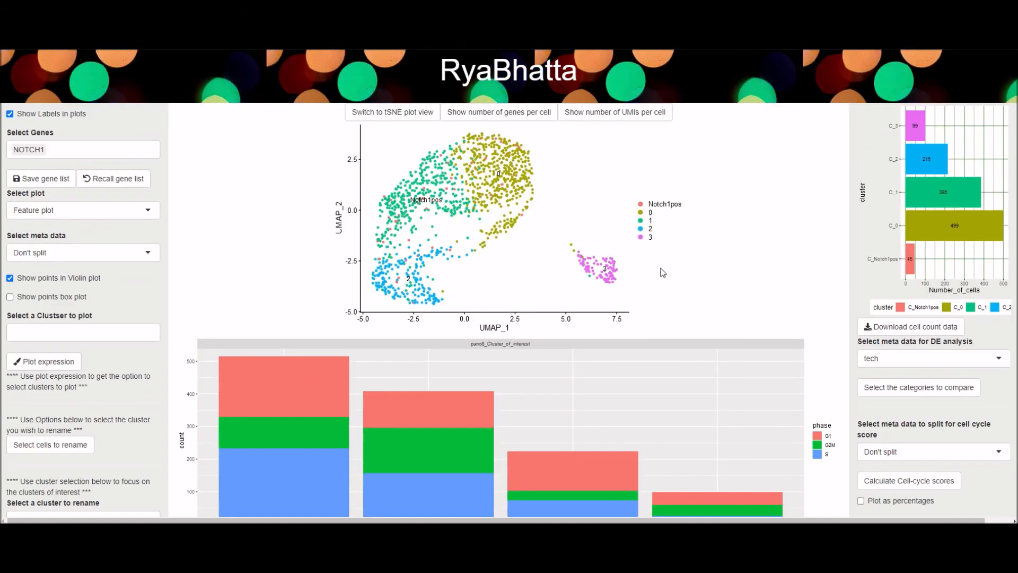